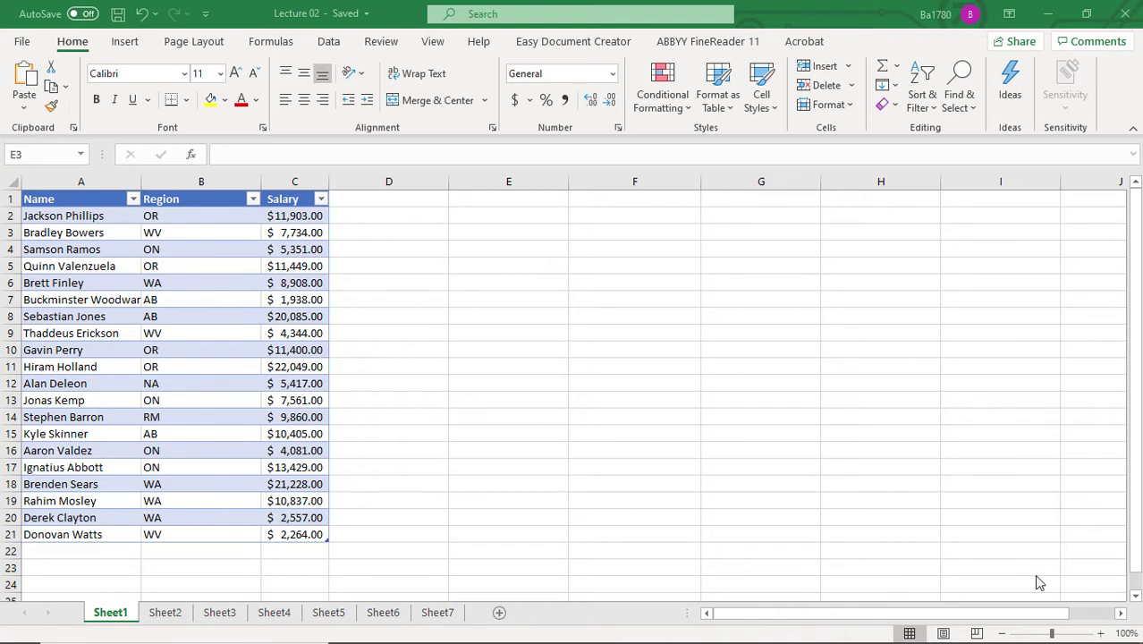
Enter =SORT(Table1) in E2 so the employee rows spill alphabetized by name into E:G
{"action": "left_click", "coordinate": [498, 215]}
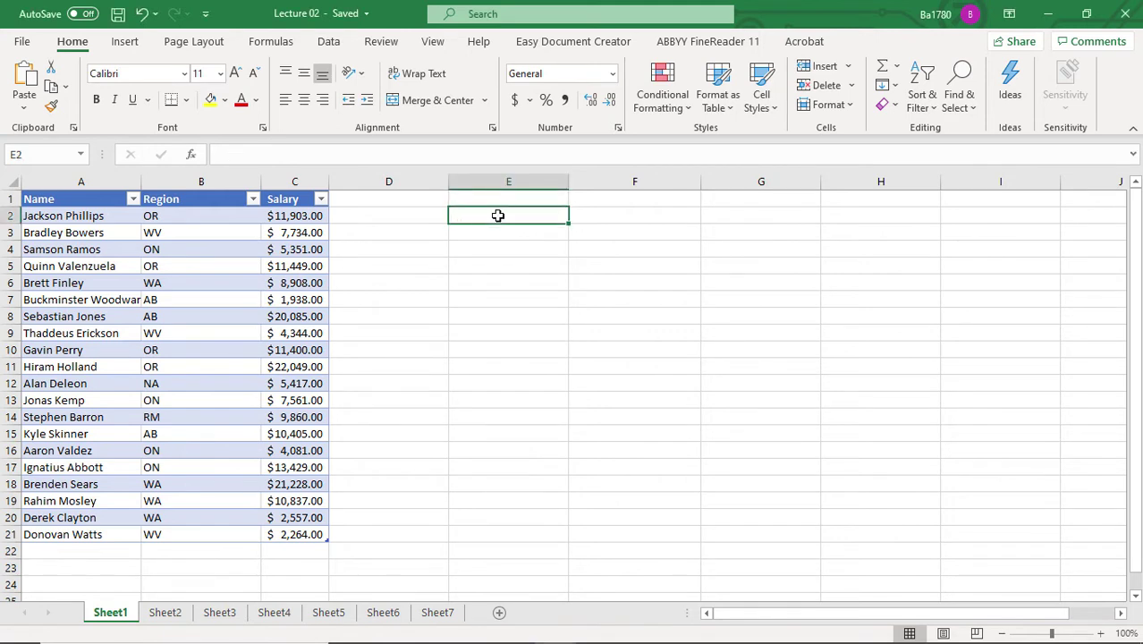
{"action": "type", "text": "sort"}
{"action": "key", "text": "BackSpace"}
{"action": "key", "text": "BackSpace"}
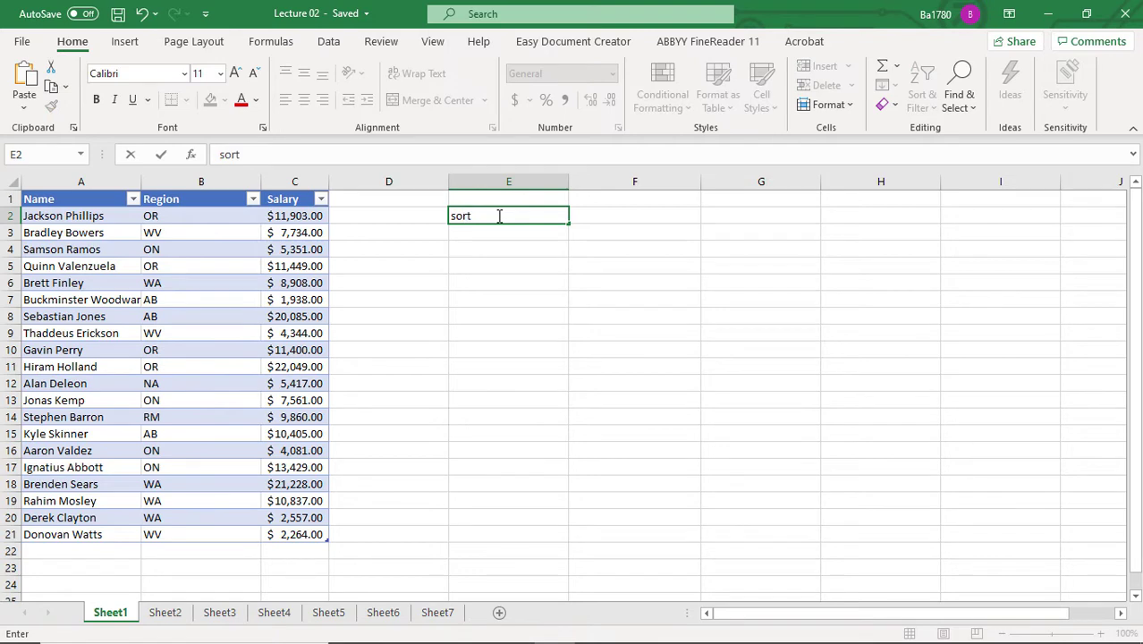
{"action": "key", "text": "BackSpace"}
{"action": "key", "text": "BackSpace"}
{"action": "type", "text": "=so"}
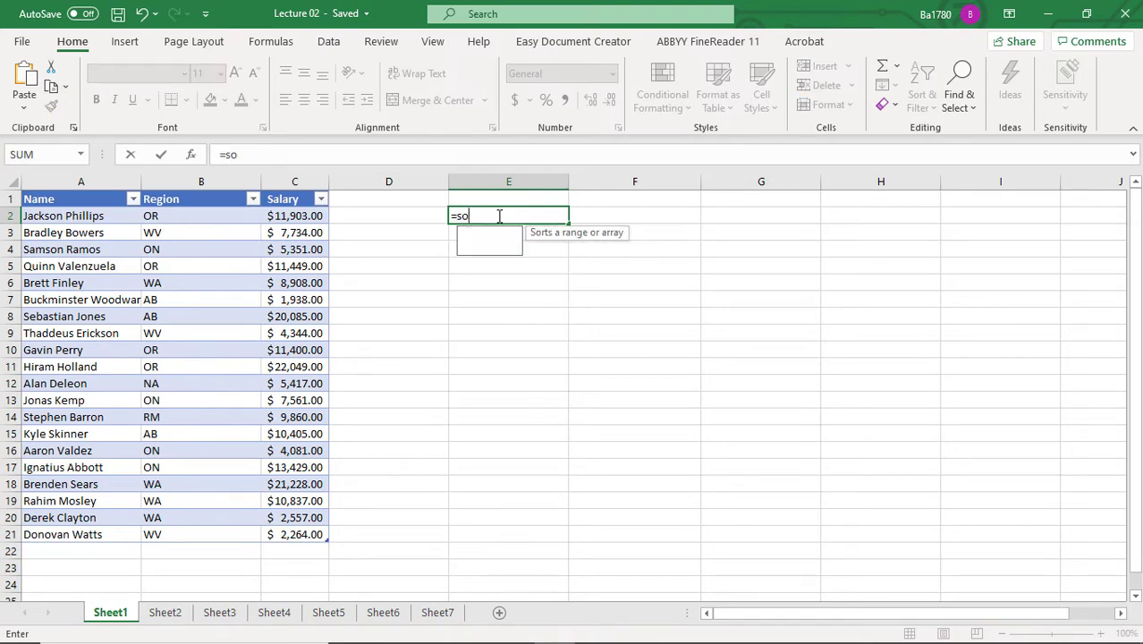
{"action": "type", "text": "rt("}
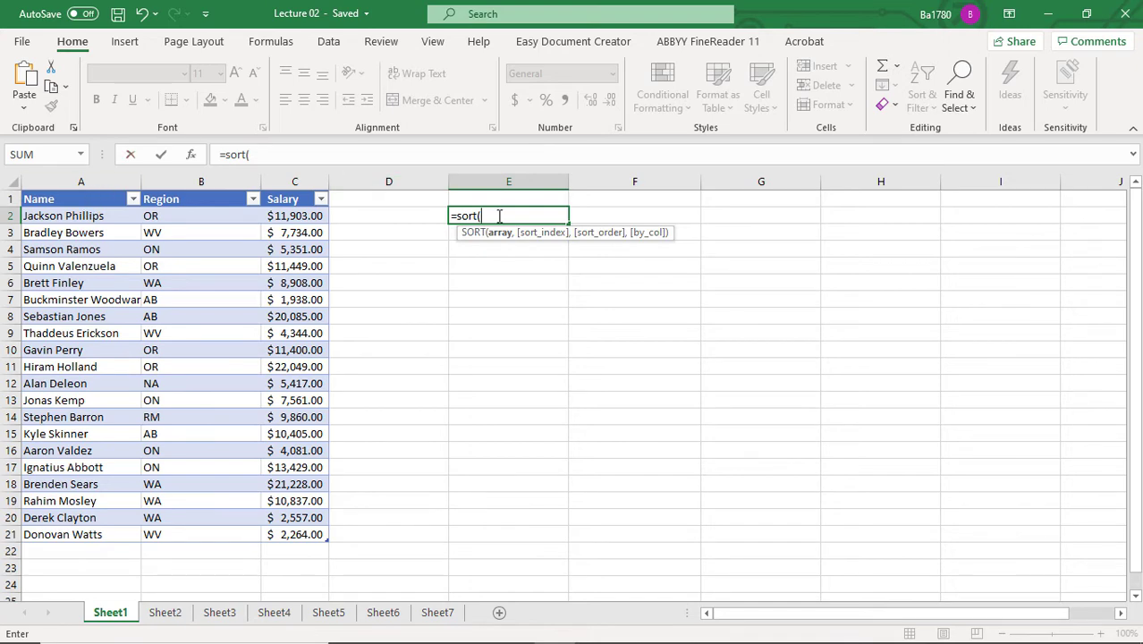
{"action": "left_click_drag", "start_coordinate": [90, 189], "coordinate": [284, 210]}
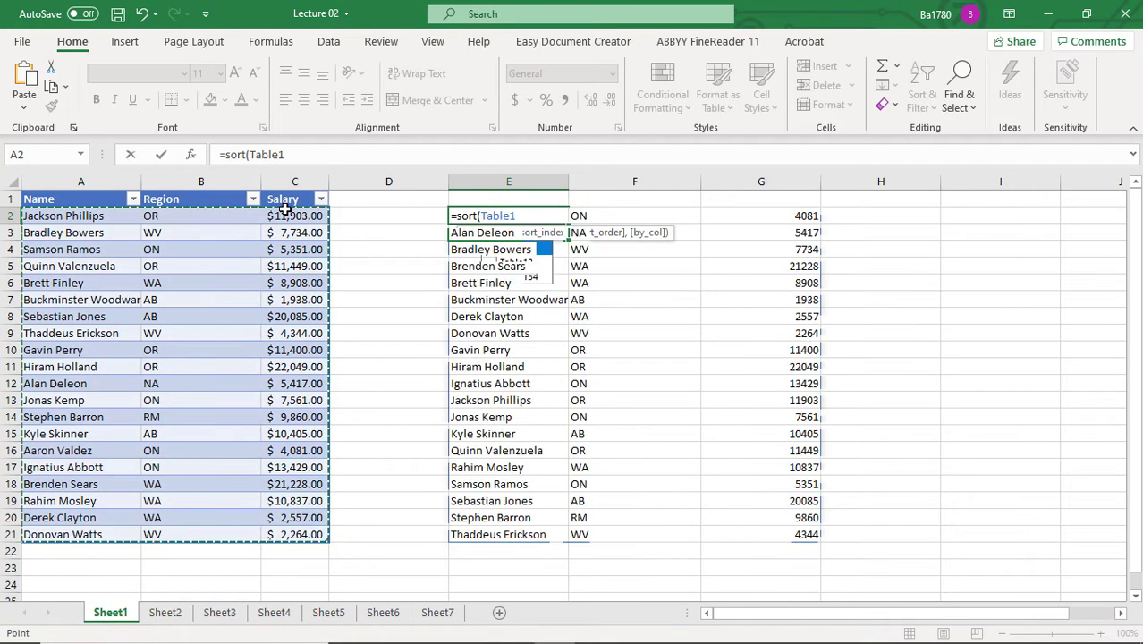
{"action": "key", "text": "Return"}
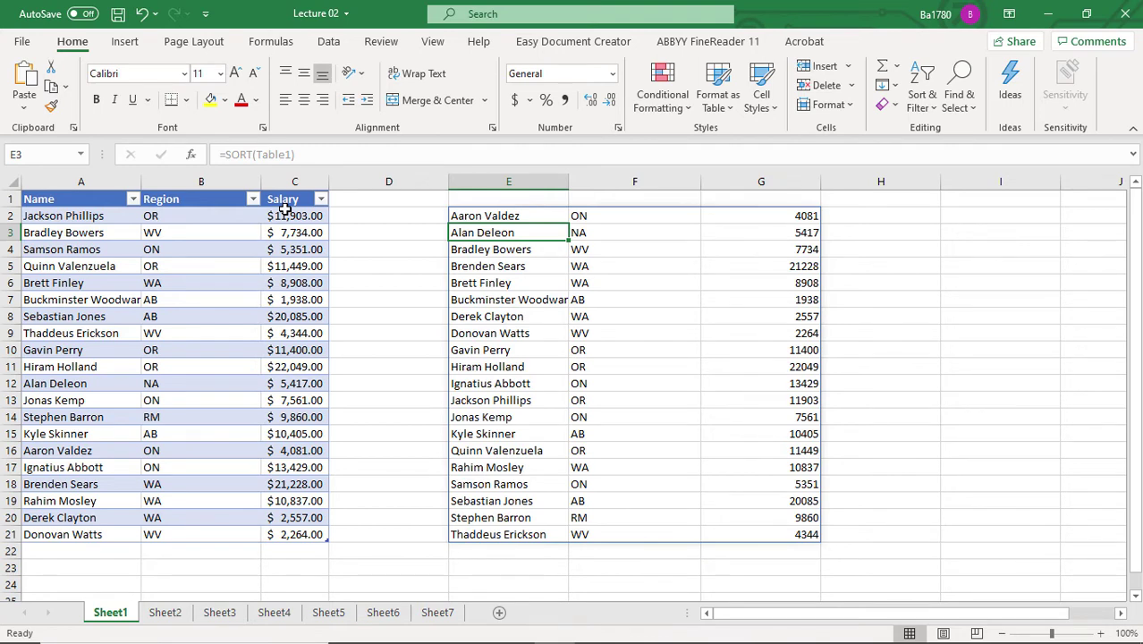
{"action": "left_click_drag", "start_coordinate": [499, 215], "coordinate": [501, 534]}
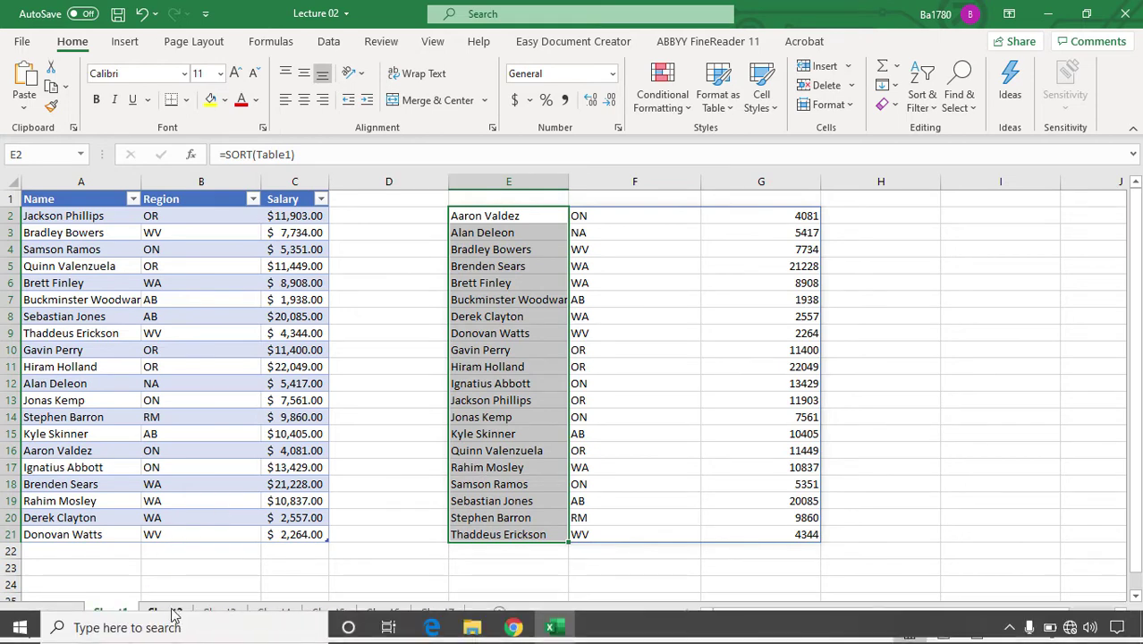
On Sheet2, enter =SORT(Table13,3,-1) in E2 to list rows by salary, highest first
{"action": "left_click", "coordinate": [175, 613]}
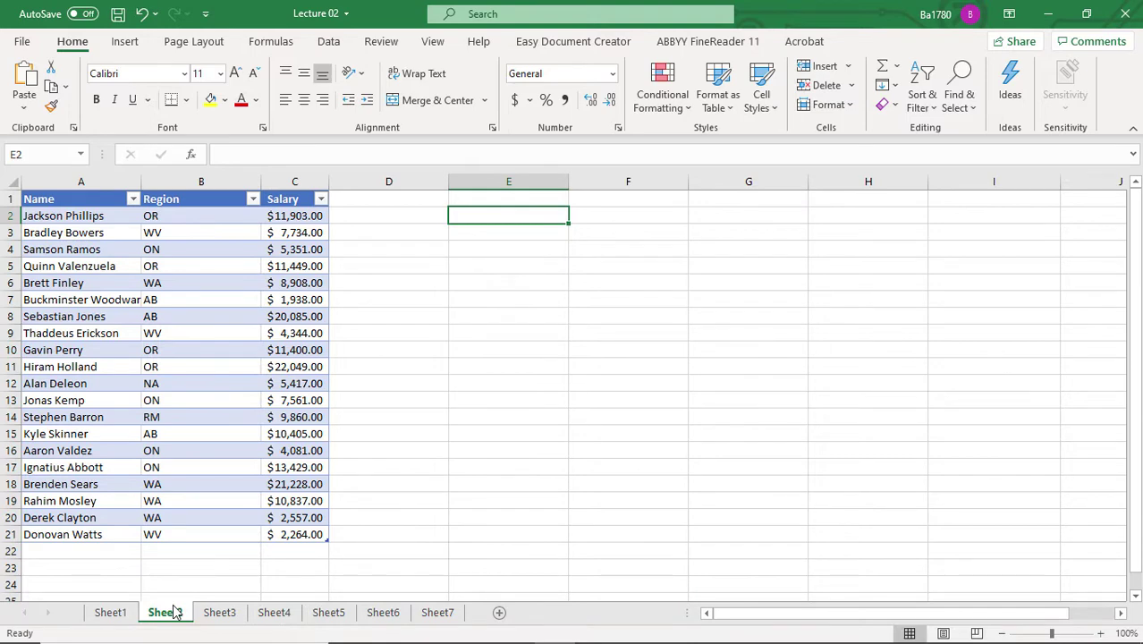
{"action": "type", "text": "=so"}
{"action": "key", "text": "BackSpace"}
{"action": "key", "text": "BackSpace"}
{"action": "key", "text": "BackSpace"}
{"action": "type", "text": "=sort("}
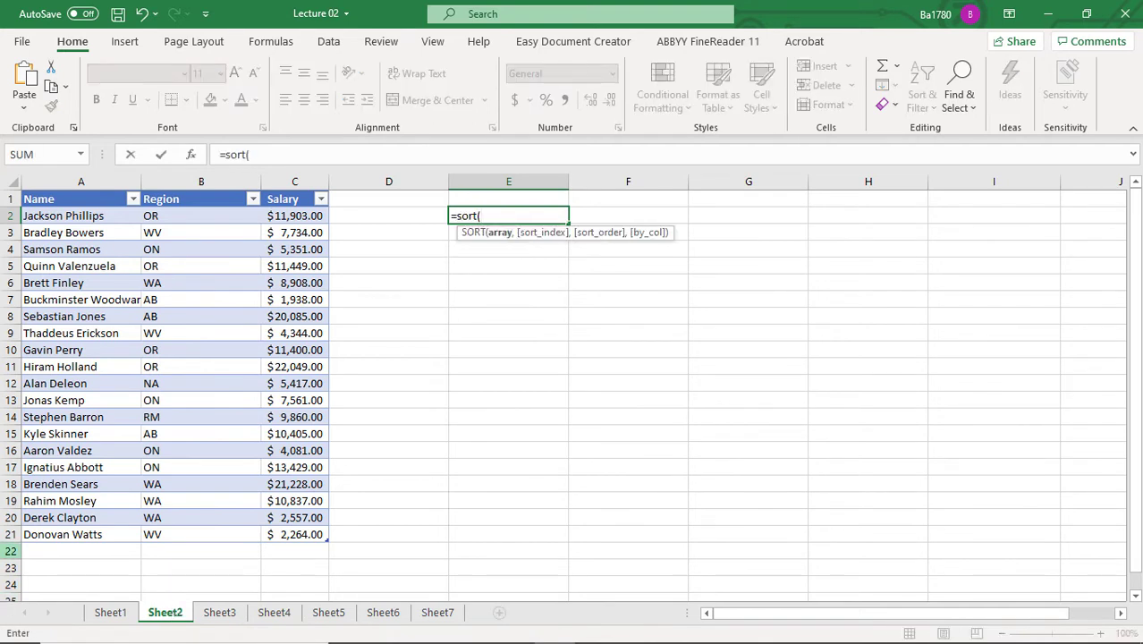
{"action": "left_click_drag", "start_coordinate": [77, 191], "coordinate": [279, 187]}
{"action": "type", "text": ","}
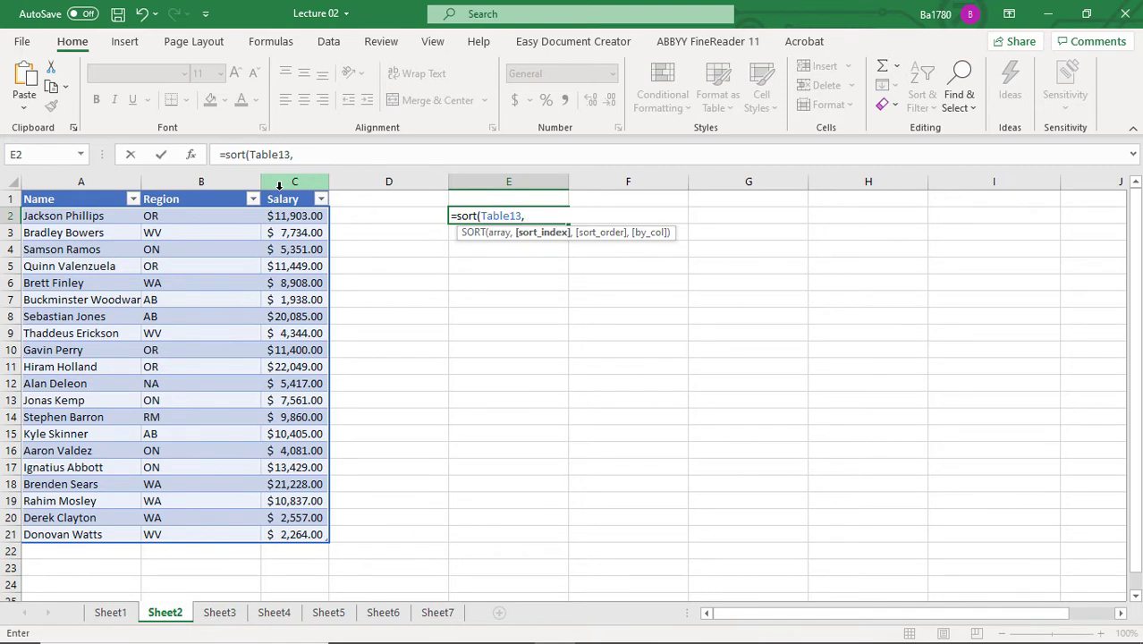
{"action": "type", "text": "3"}
{"action": "type", "text": ","}
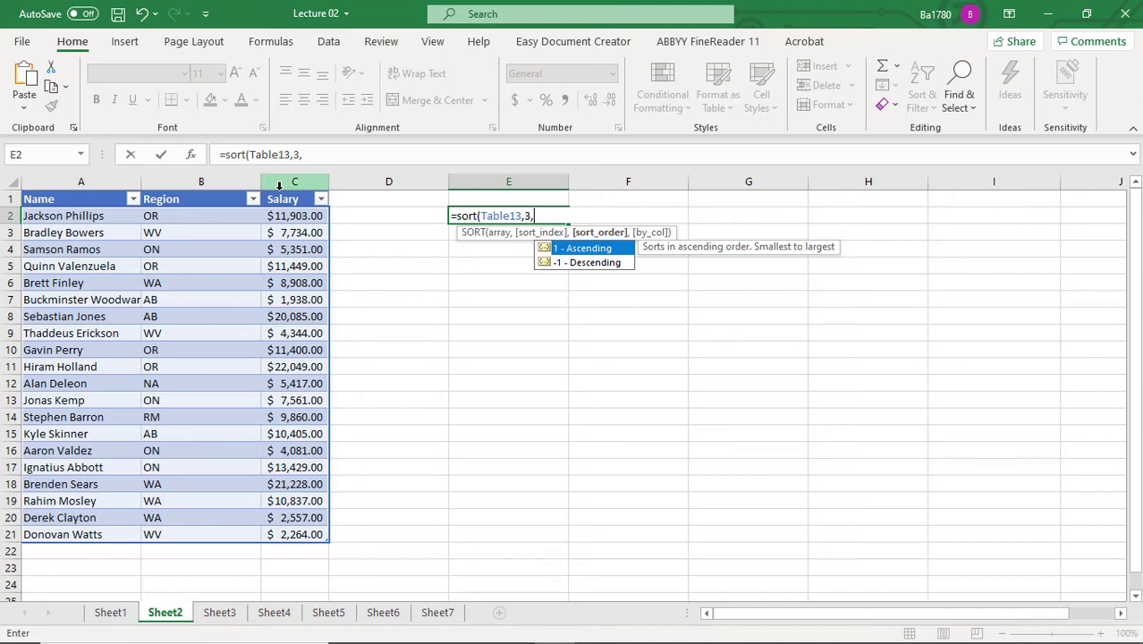
{"action": "type", "text": "-1"}
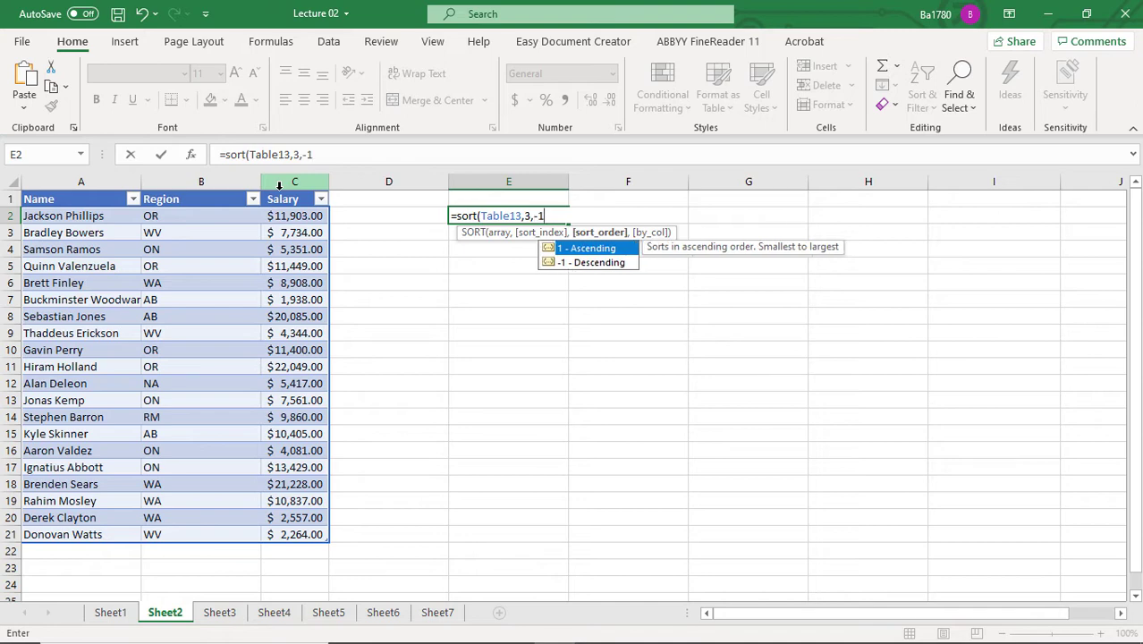
{"action": "type", "text": ")"}
{"action": "key", "text": "Return"}
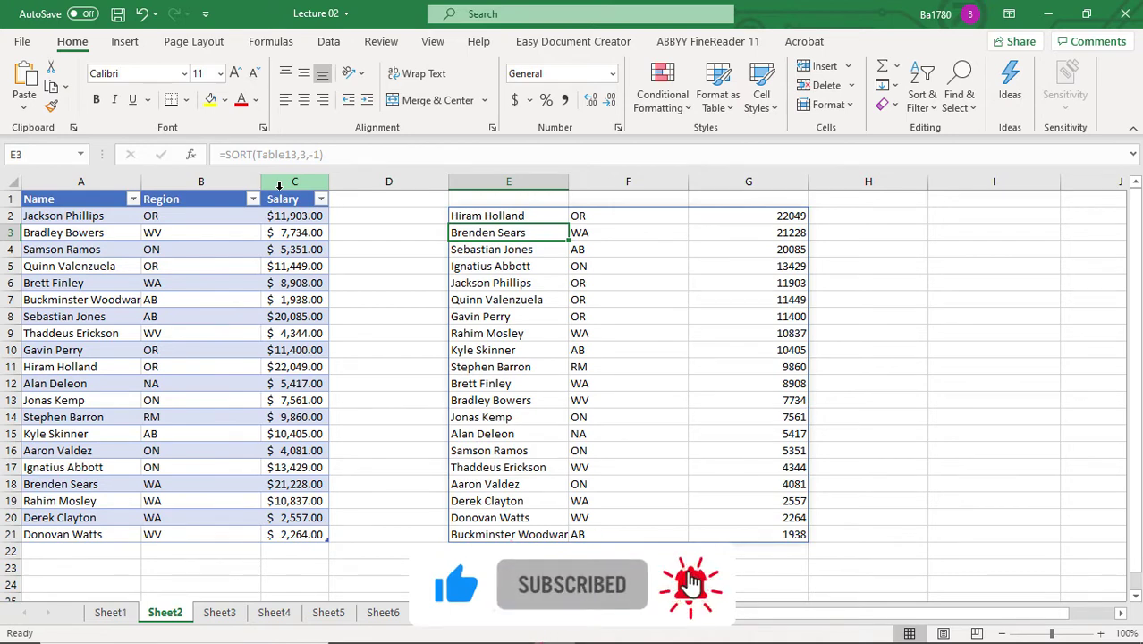
{"action": "left_click", "coordinate": [216, 615]}
{"action": "key", "text": "ctrl+Page_Up"}
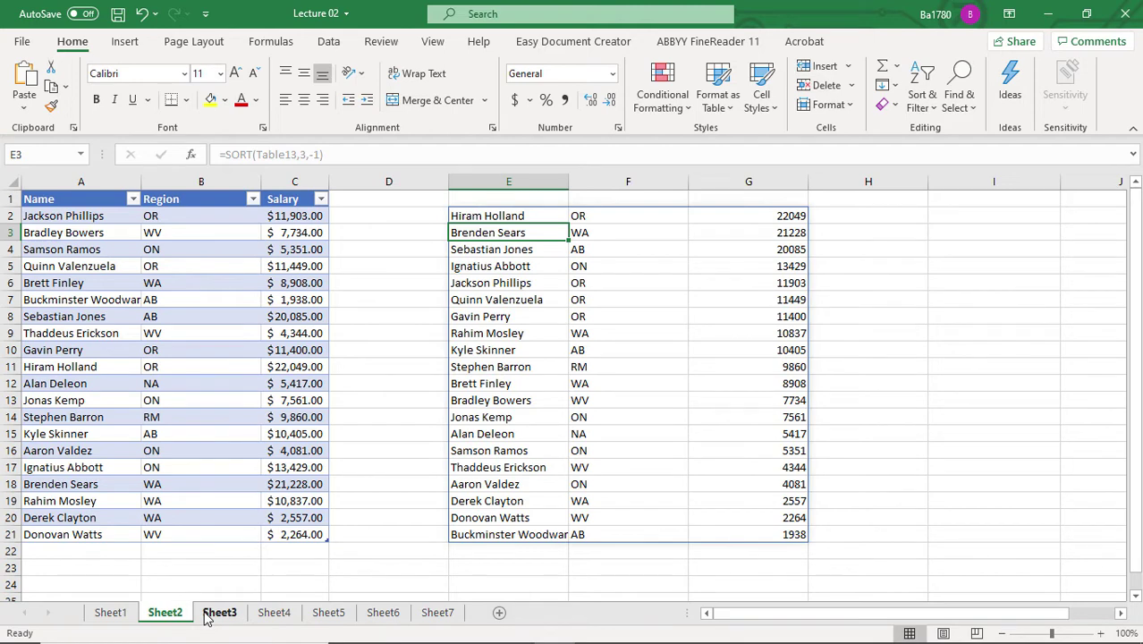
On Sheet3, begin =SORT(Table134,{2,3} in E2 to sort on the Region and Salary columns
{"action": "left_click", "coordinate": [213, 616]}
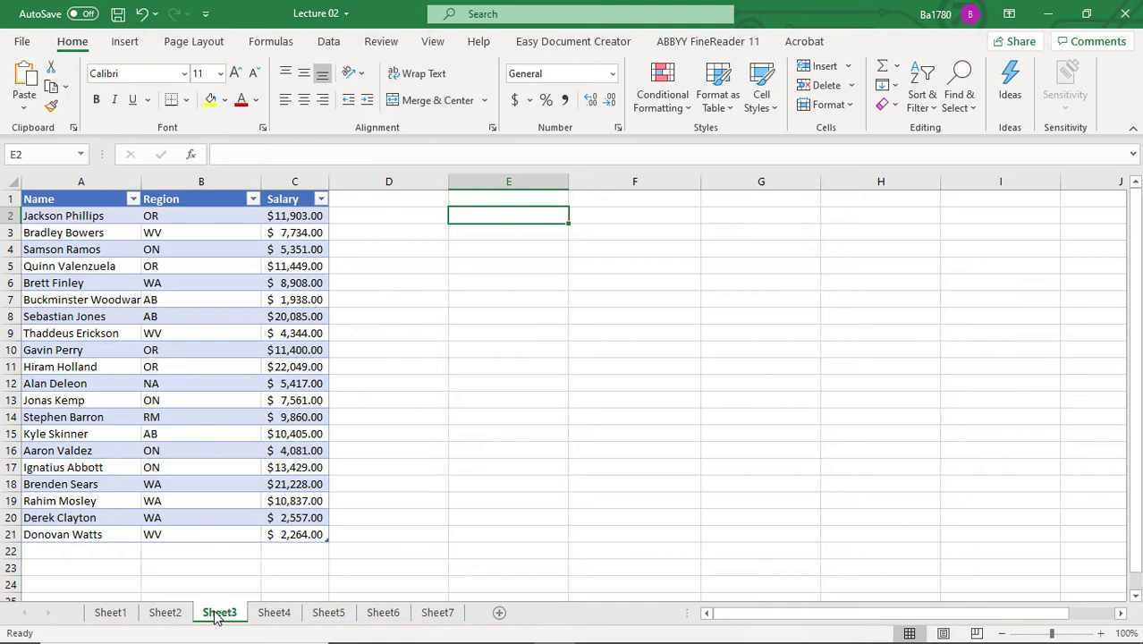
{"action": "type", "text": "="}
{"action": "type", "text": "sort("}
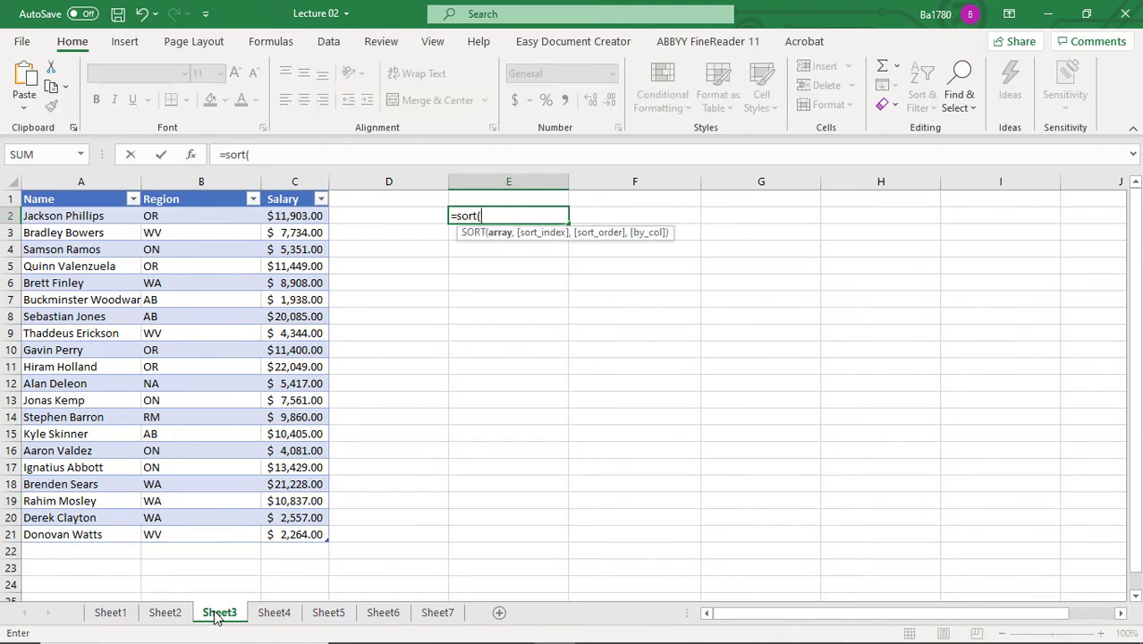
{"action": "key", "text": "BackSpace"}
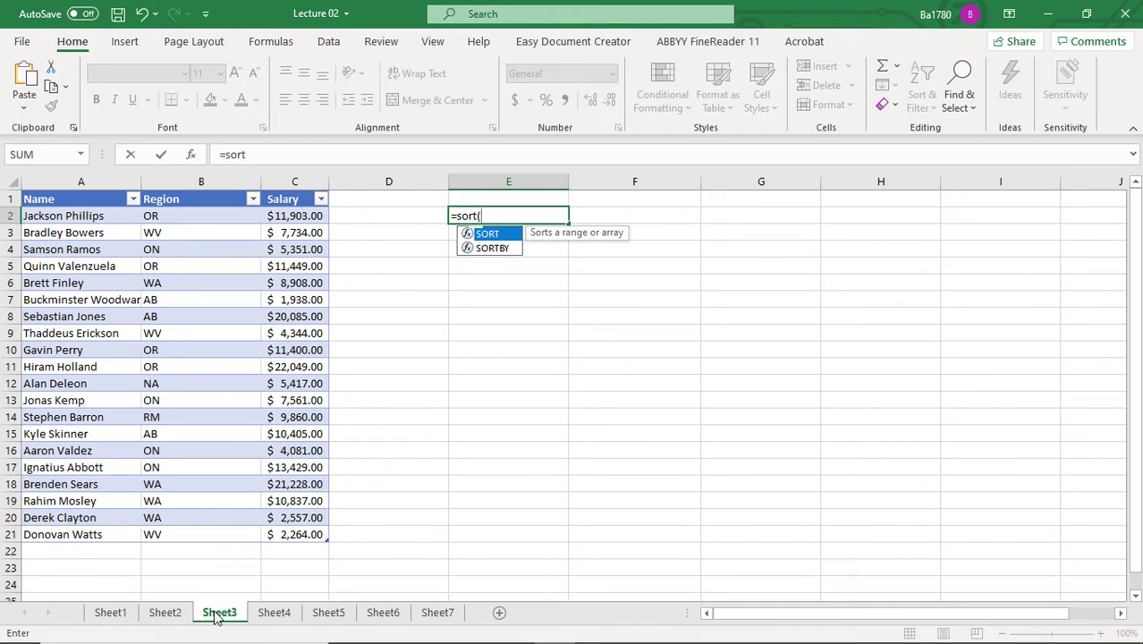
{"action": "type", "text": "("}
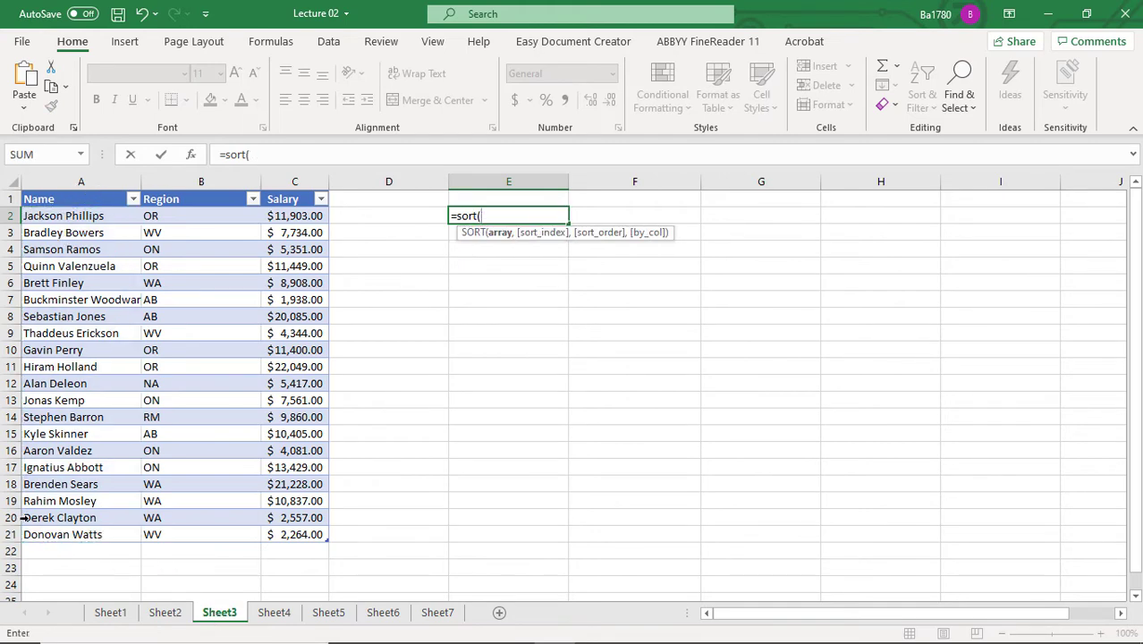
{"action": "left_click_drag", "start_coordinate": [53, 193], "coordinate": [280, 202]}
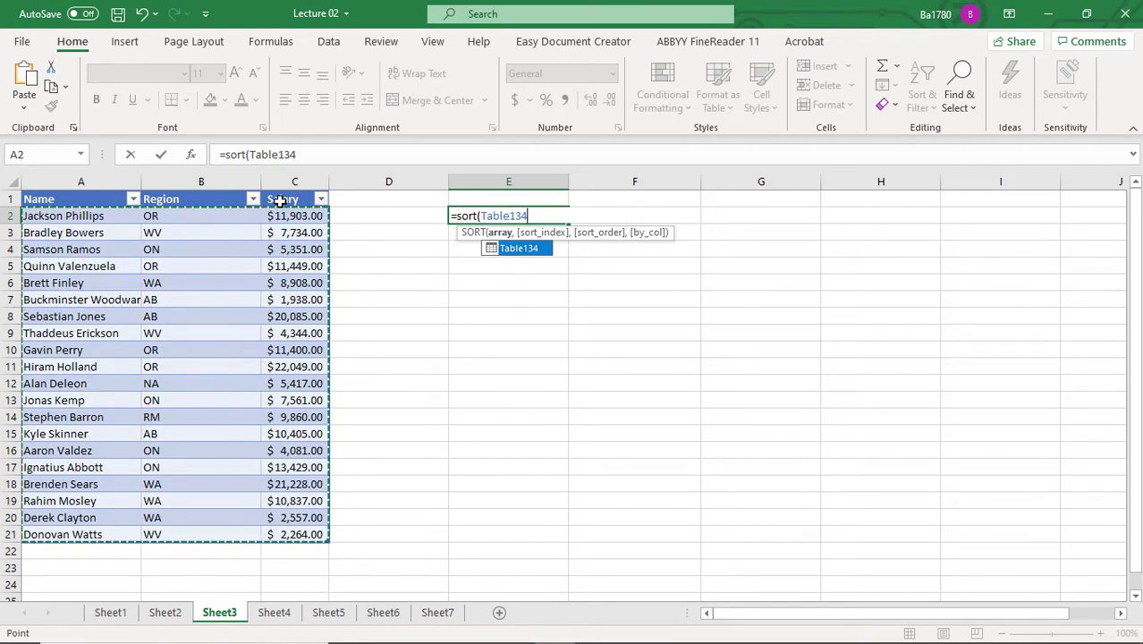
{"action": "type", "text": ","}
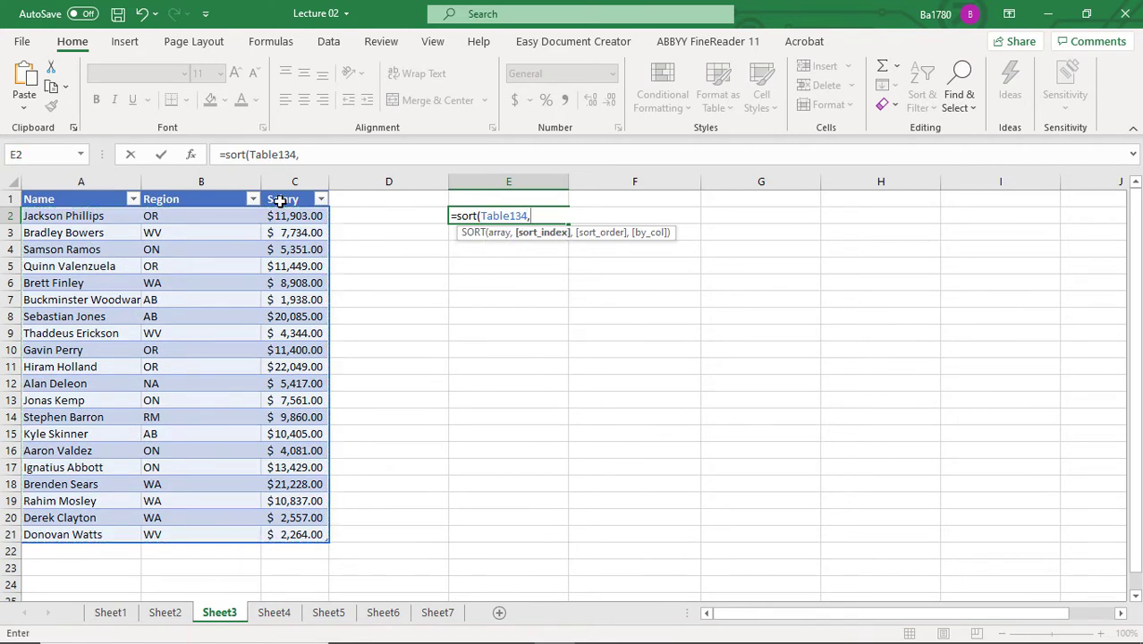
{"action": "type", "text": "["}
{"action": "type", "text": "2,"}
{"action": "type", "text": "3"}
{"action": "type", "text": "}"}
Complete the formula as =SORT(Table134,{2,3},{1,-1}): regions A–Z, salaries descending within each
{"action": "type", "text": ","}
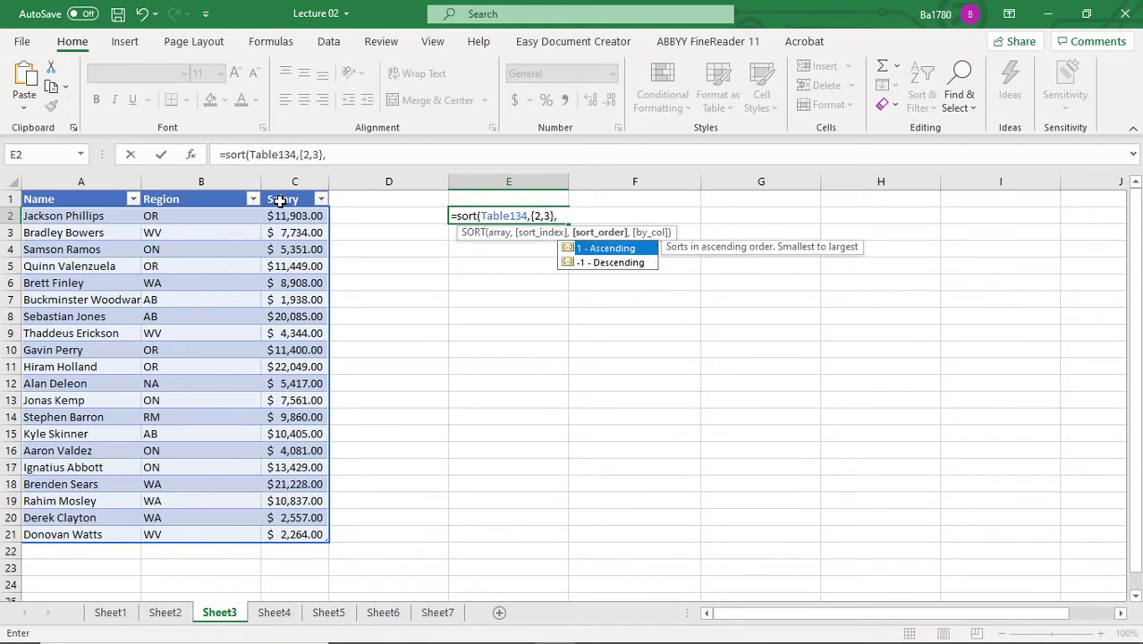
{"action": "type", "text": "{"}
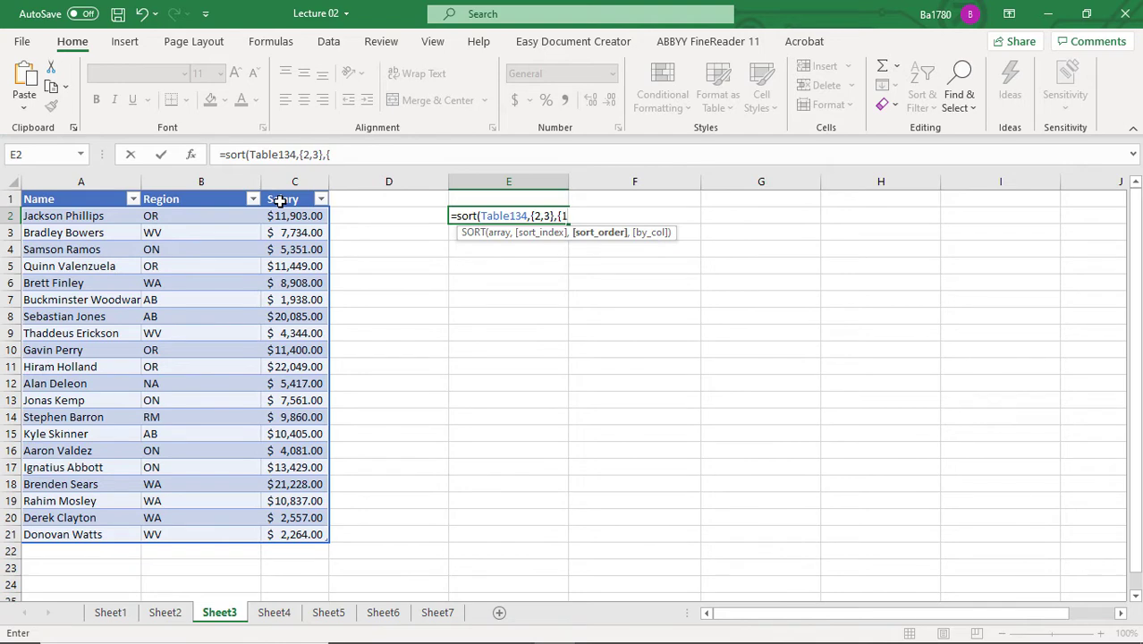
{"action": "type", "text": "1"}
{"action": "type", "text": ","}
{"action": "type", "text": "-"}
{"action": "type", "text": "1}"}
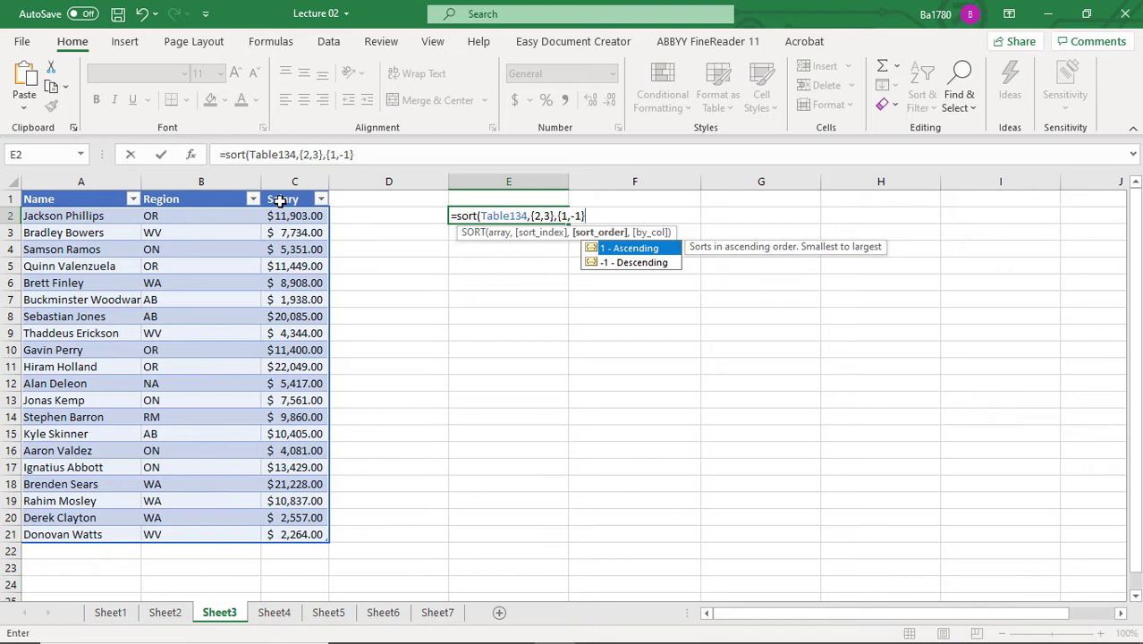
{"action": "type", "text": ")"}
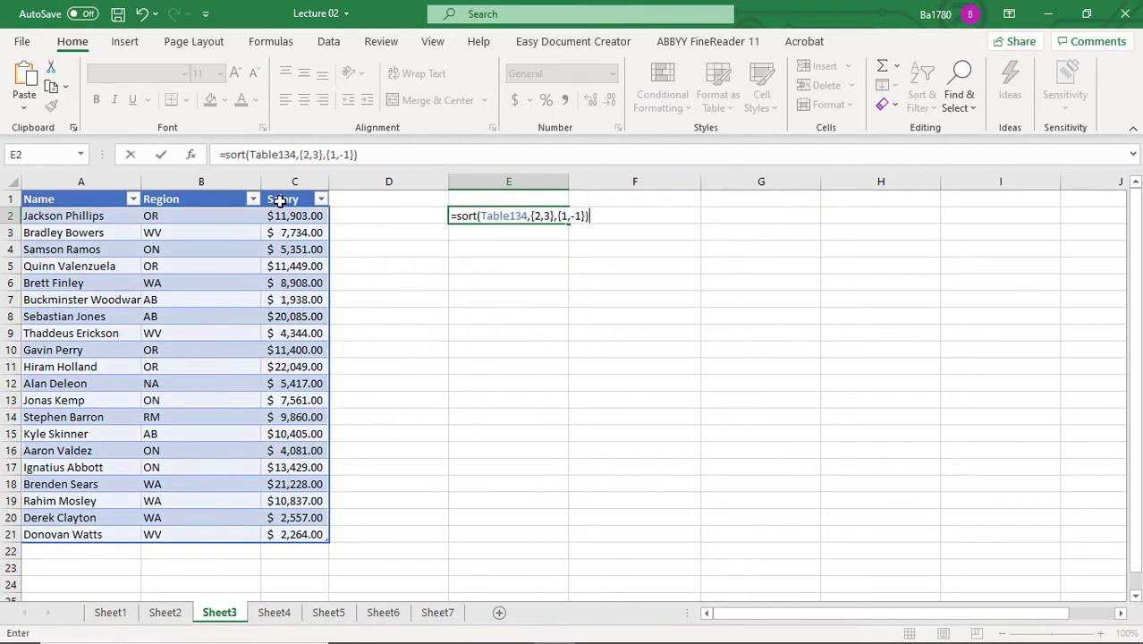
{"action": "key", "text": "Return"}
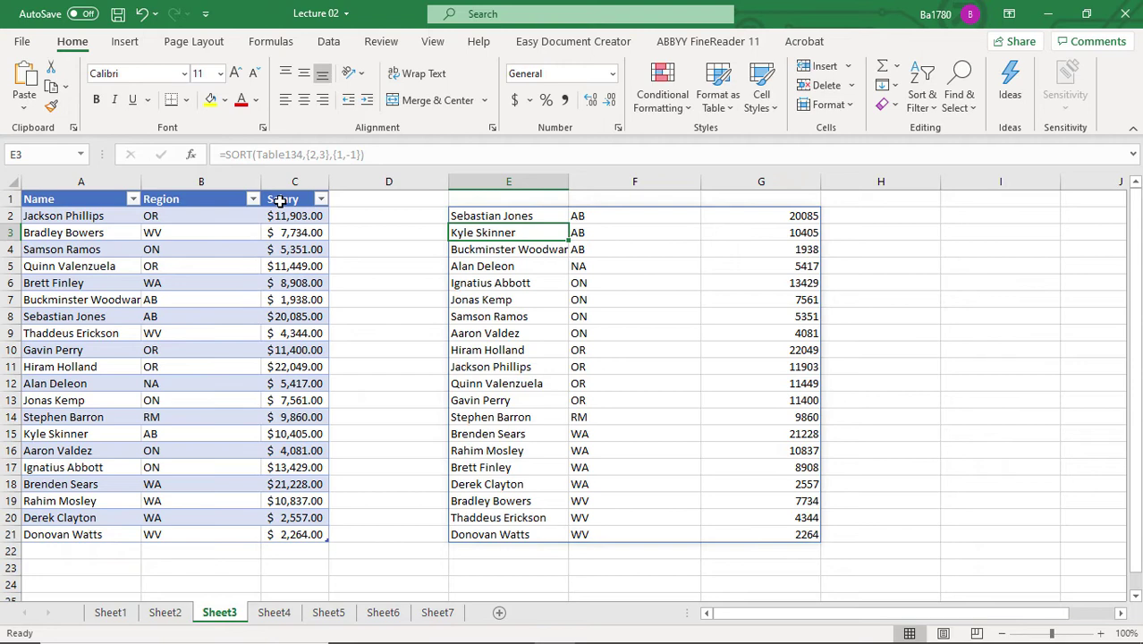
On Sheet4, start a SORT formula in G3 referencing LAB 1's subjects in B3:E3
{"action": "left_click", "coordinate": [284, 615]}
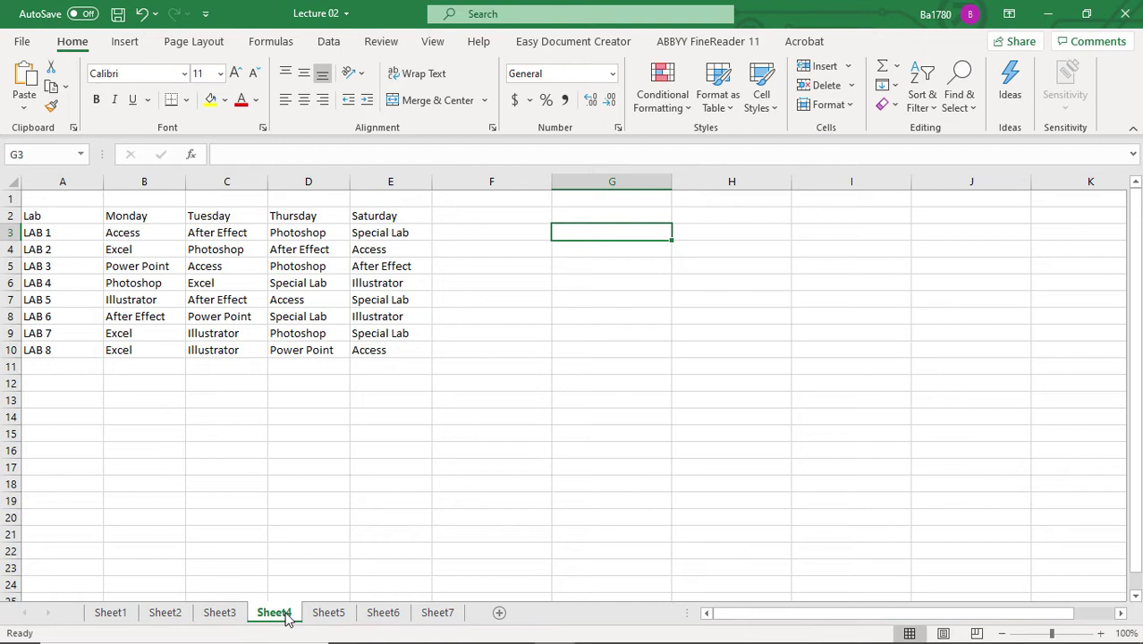
{"action": "type", "text": "=so"}
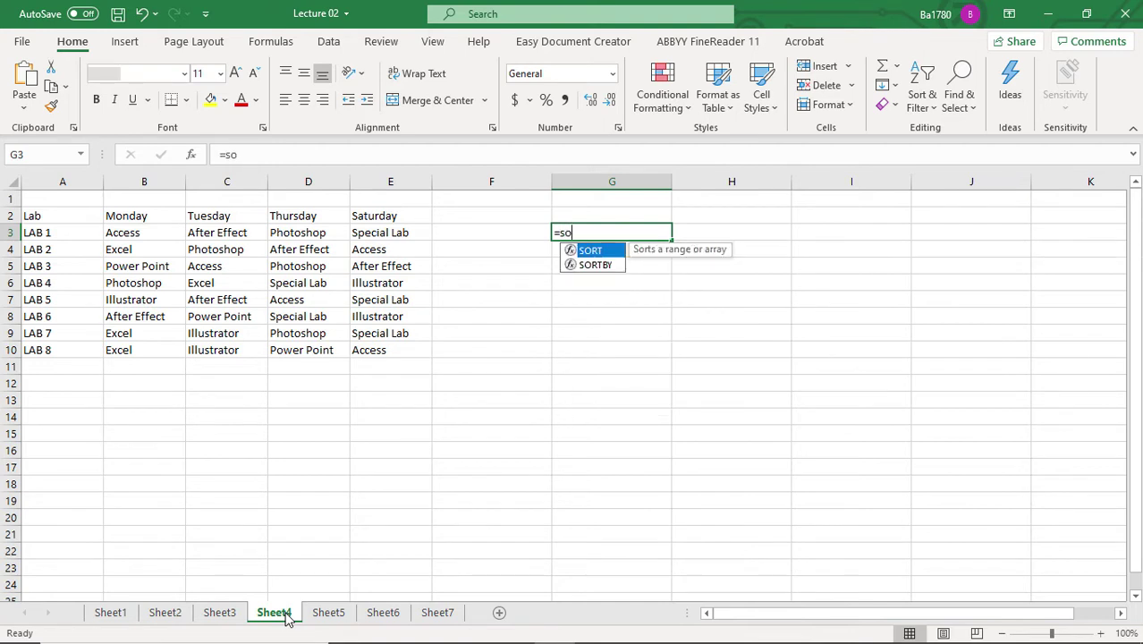
{"action": "key", "text": "Escape"}
{"action": "type", "text": "=sort("}
{"action": "key", "text": "BackSpace"}
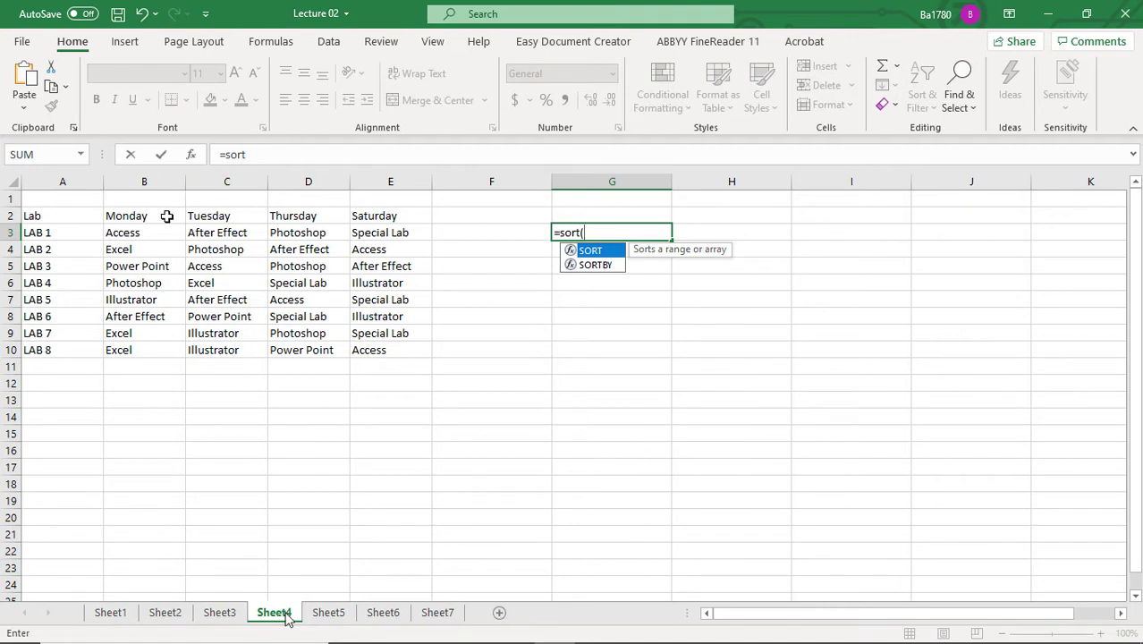
{"action": "type", "text": "("}
{"action": "left_click_drag", "start_coordinate": [133, 234], "coordinate": [394, 232]}
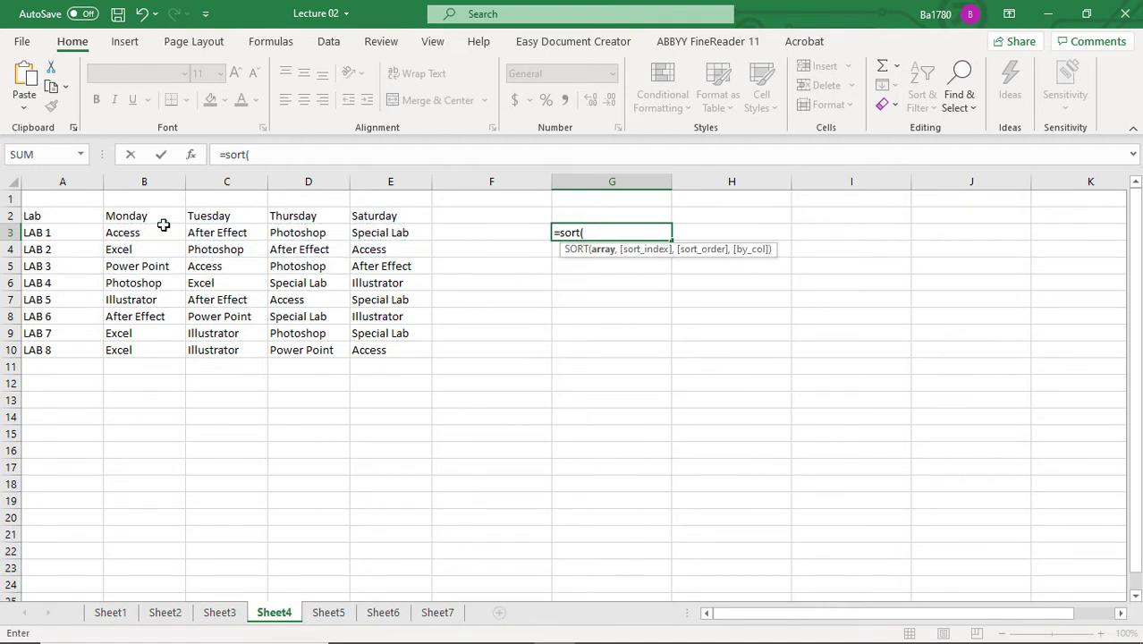
{"action": "left_click_drag", "start_coordinate": [161, 229], "coordinate": [386, 234]}
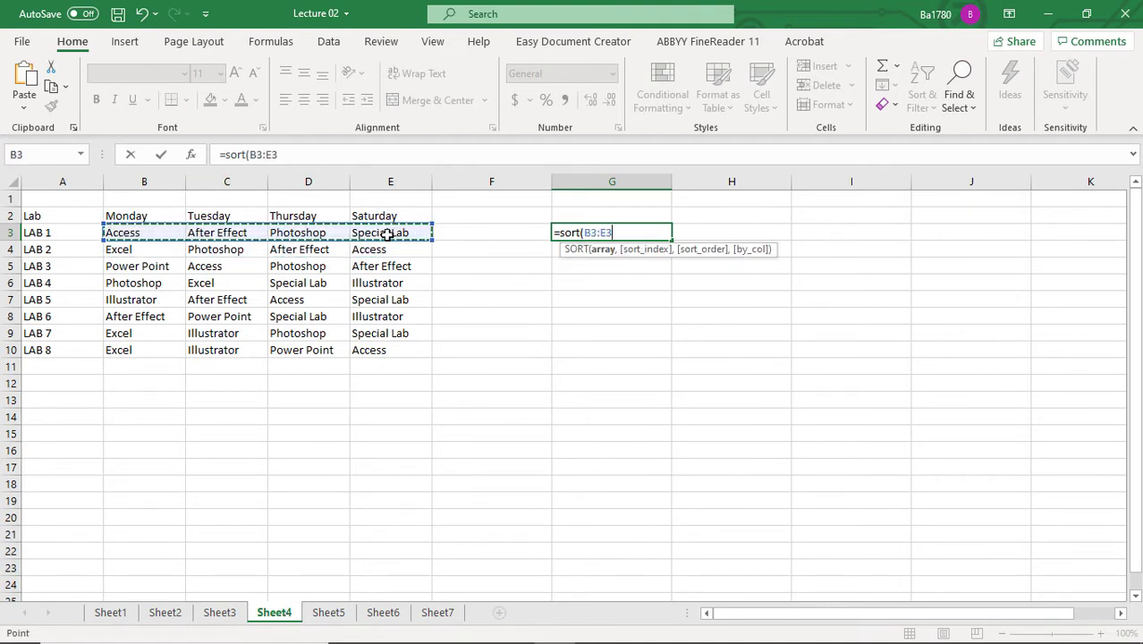
Finish it as =SORT(B3:E3,,1,TRUE) to sort the subjects alphabetically across G3:J3
{"action": "type", "text": ","}
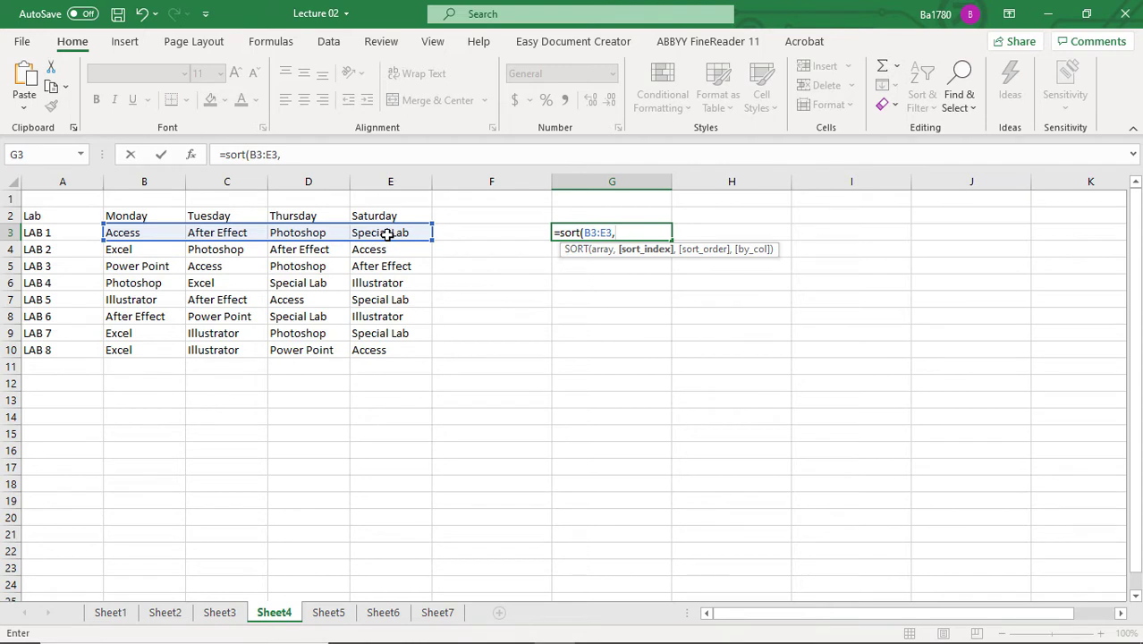
{"action": "type", "text": ","}
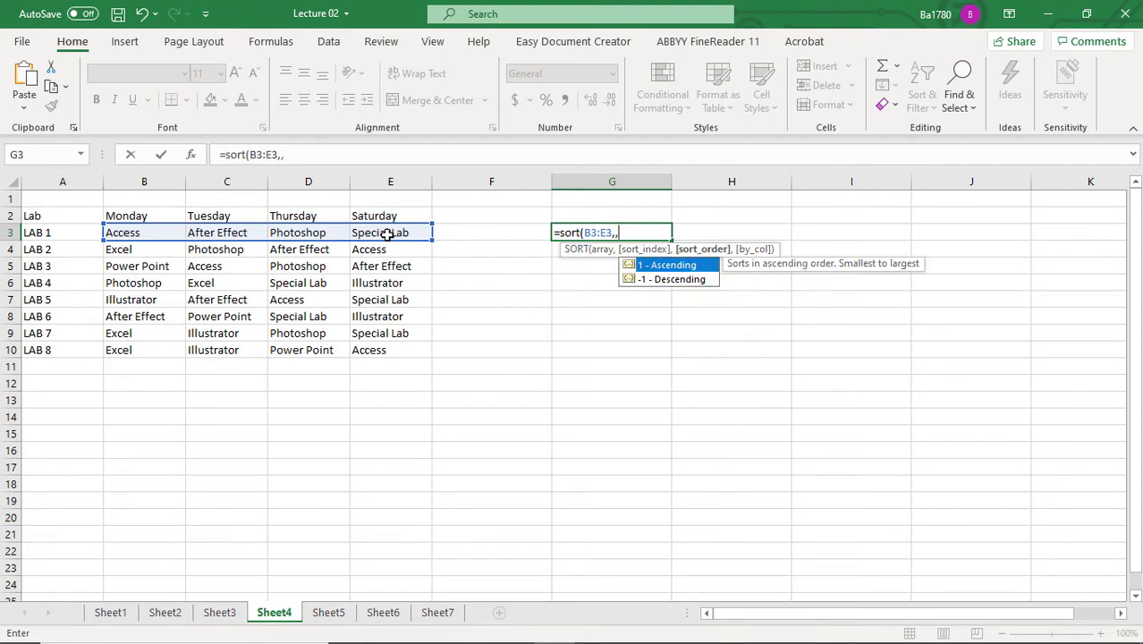
{"action": "type", "text": "1"}
{"action": "type", "text": ","}
{"action": "key", "text": "BackSpace"}
{"action": "type", "text": ",tr"}
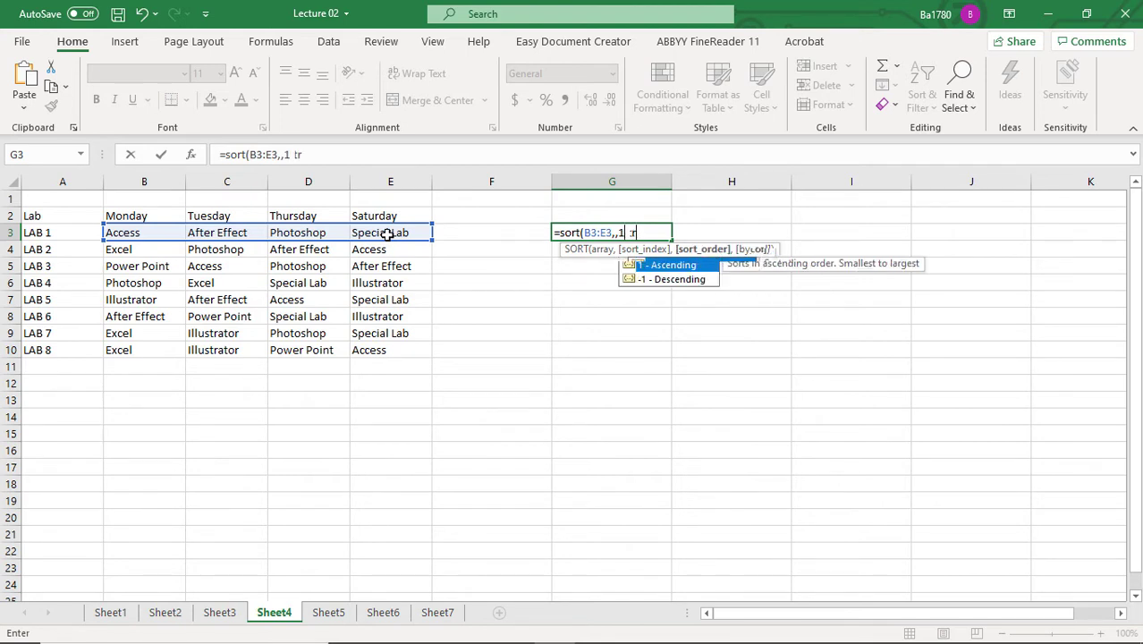
{"action": "key", "text": "BackSpace"}
{"action": "type", "text": "e,true"}
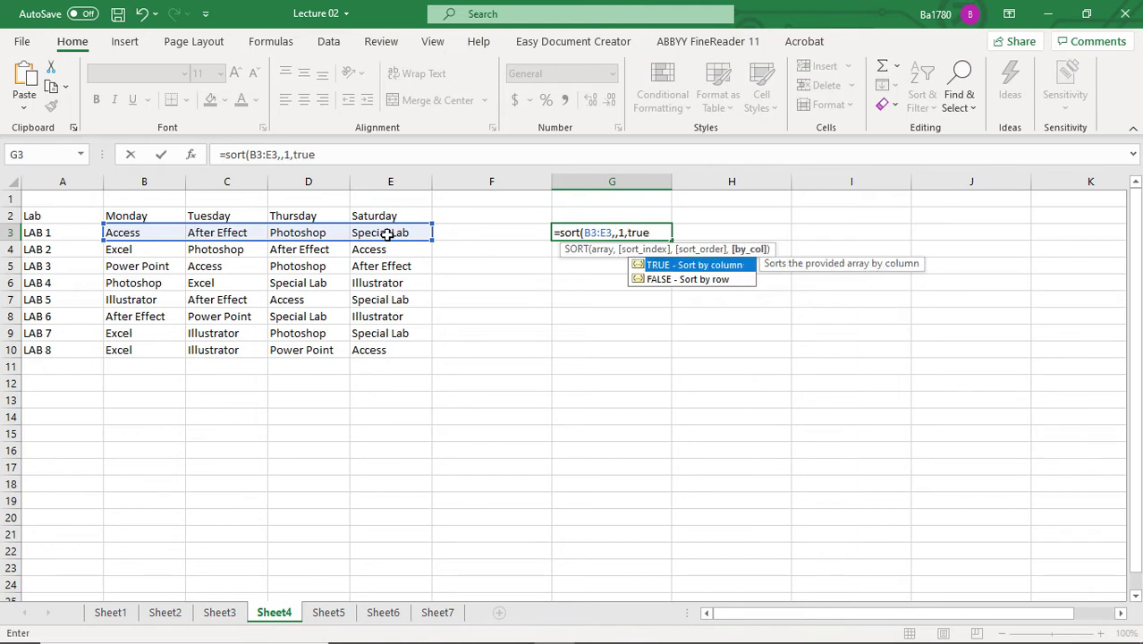
{"action": "type", "text": ")"}
{"action": "key", "text": "BackSpace"}
{"action": "type", "text": ")"}
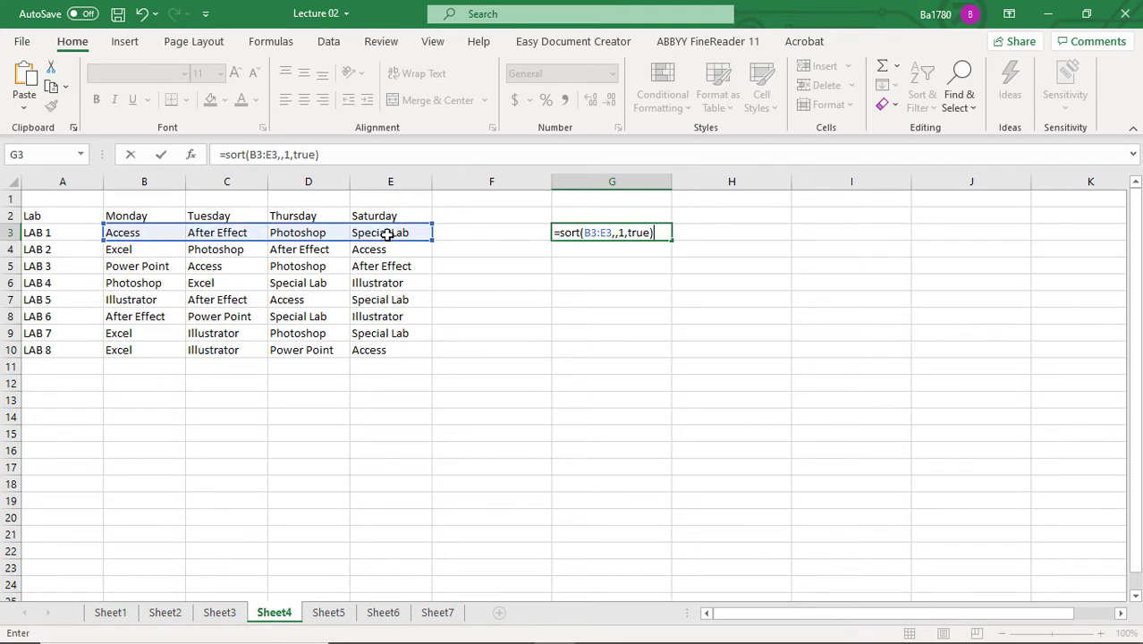
{"action": "key", "text": "Return"}
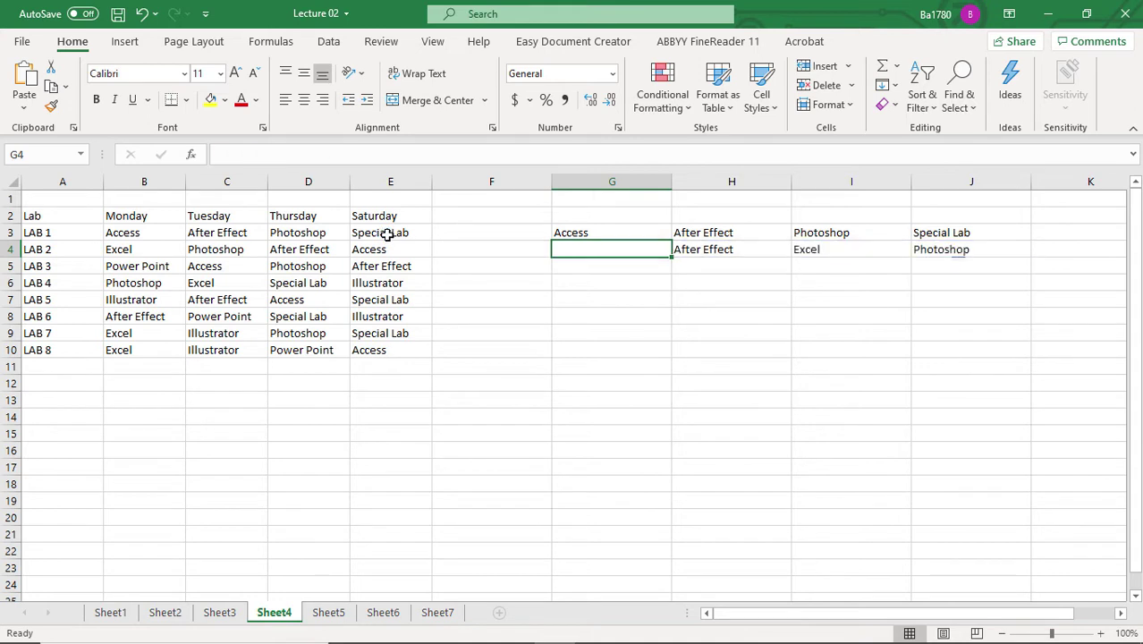
Put =SORT(B4:E4,,1,TRUE) in G4 and fill it down through row 10
{"action": "key", "text": "ctrl+y"}
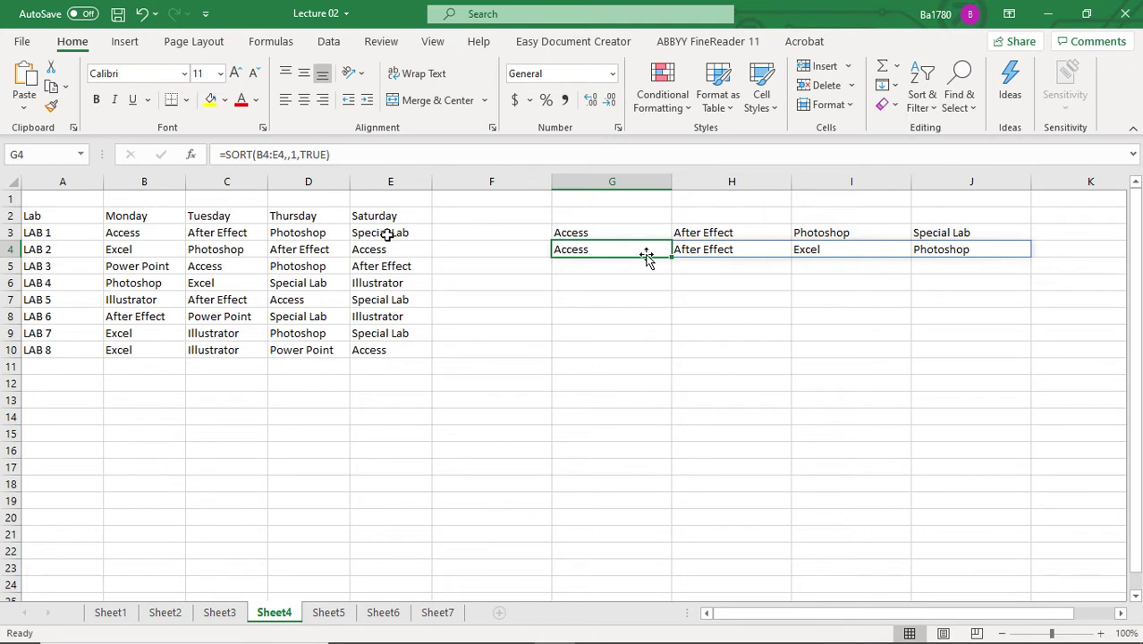
{"action": "left_click_drag", "start_coordinate": [671, 257], "coordinate": [672, 355]}
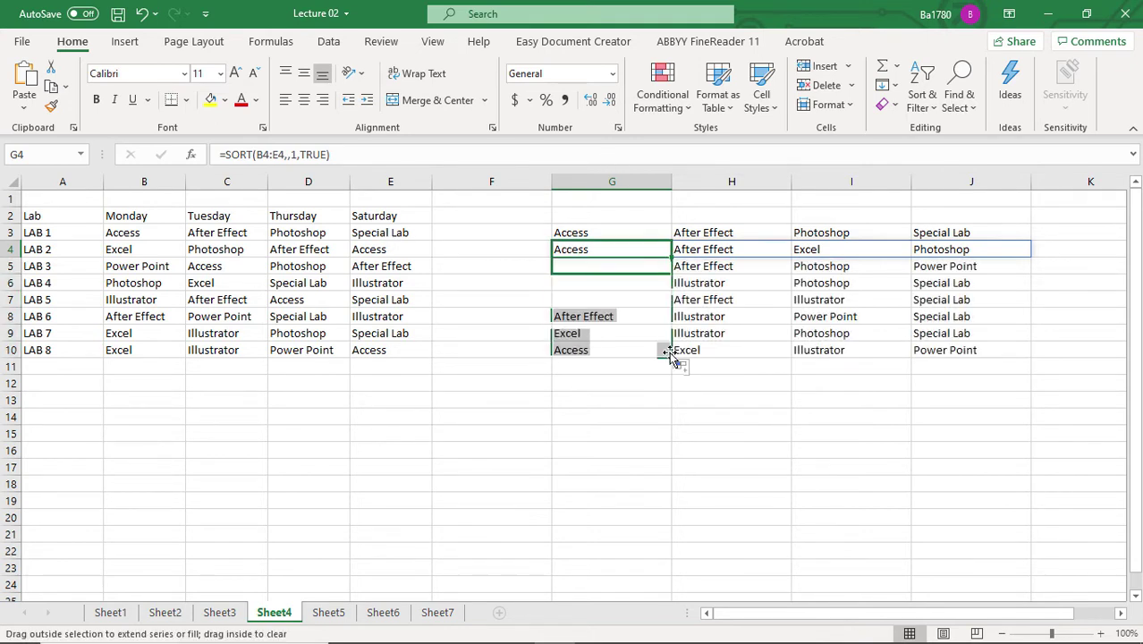
{"action": "left_click_drag", "start_coordinate": [671, 355], "coordinate": [670, 355]}
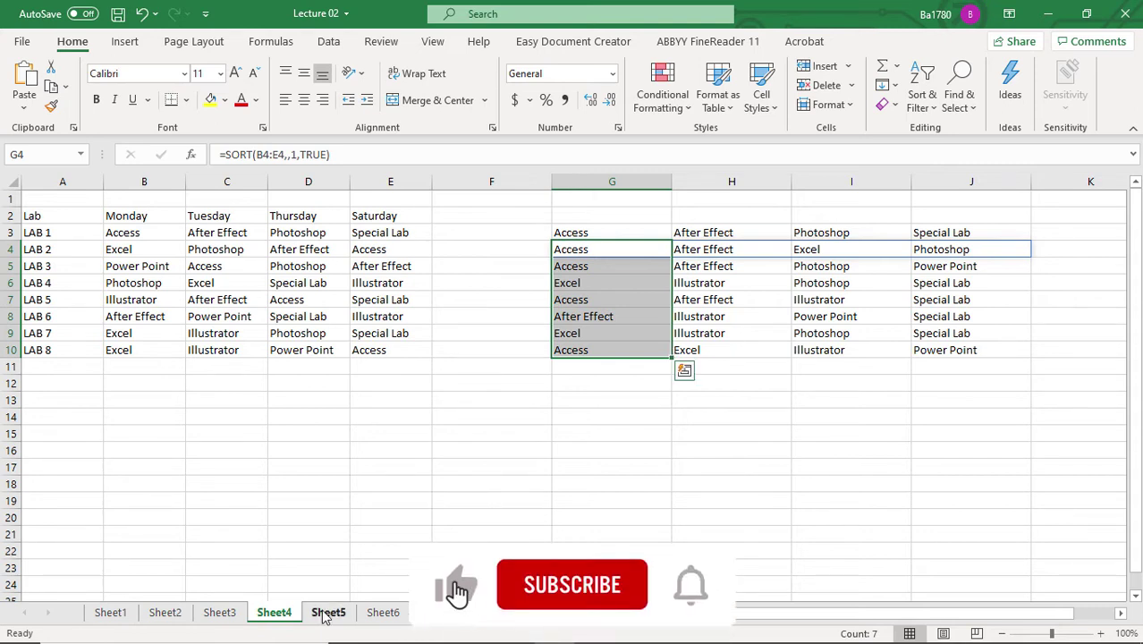
On Sheet5, enter =SORTBY(A2:B15,B2:B15,1) in E2 to list courses by views ascending
{"action": "left_click", "coordinate": [328, 612]}
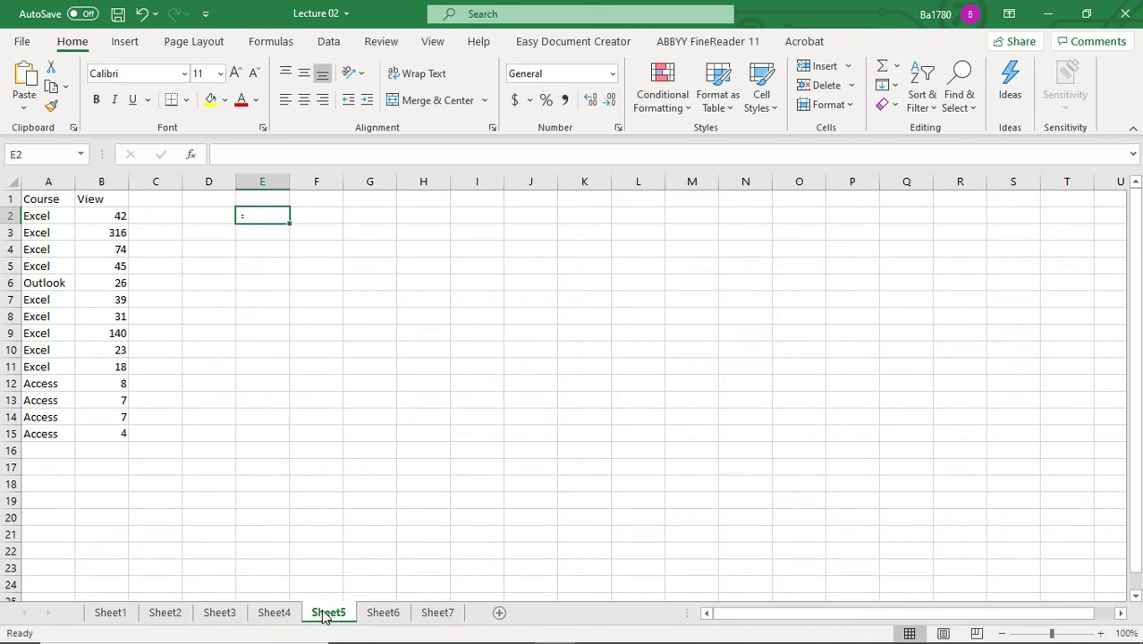
{"action": "type", "text": "=sort"}
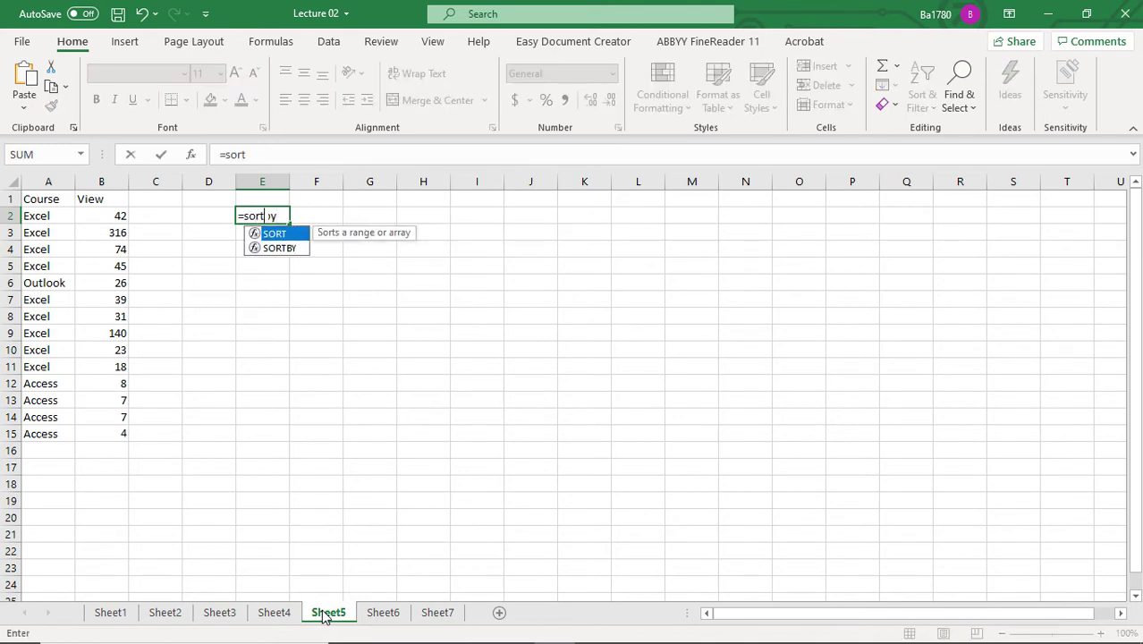
{"action": "type", "text": "by("}
{"action": "left_click_drag", "start_coordinate": [39, 217], "coordinate": [103, 430]}
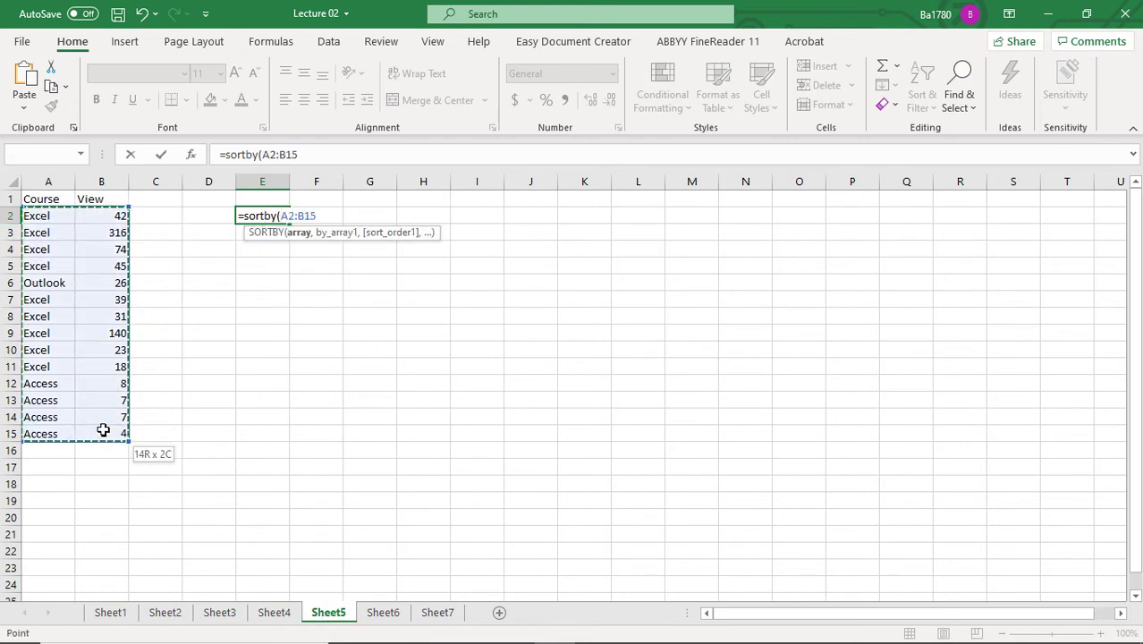
{"action": "type", "text": ","}
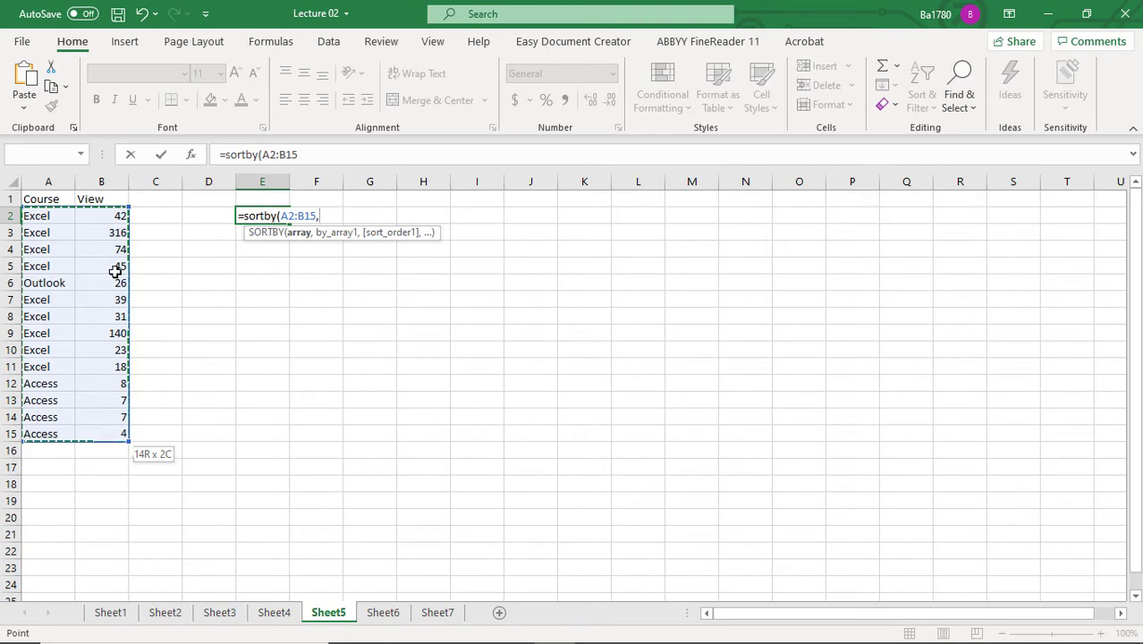
{"action": "left_click_drag", "start_coordinate": [112, 217], "coordinate": [103, 431]}
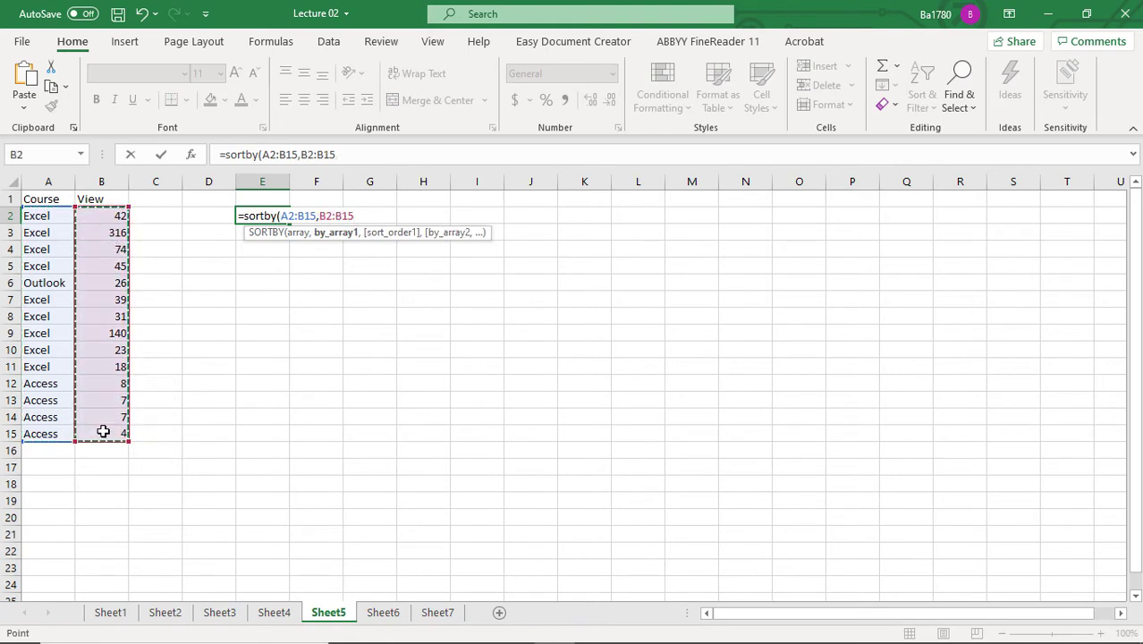
{"action": "type", "text": ",1"}
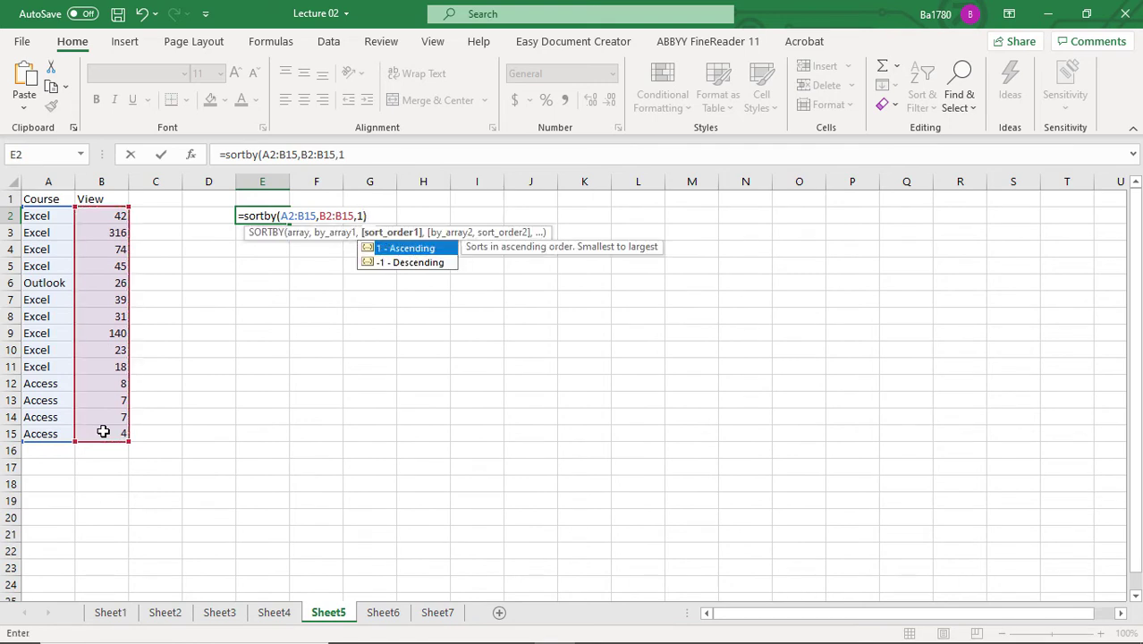
{"action": "key", "text": "Return"}
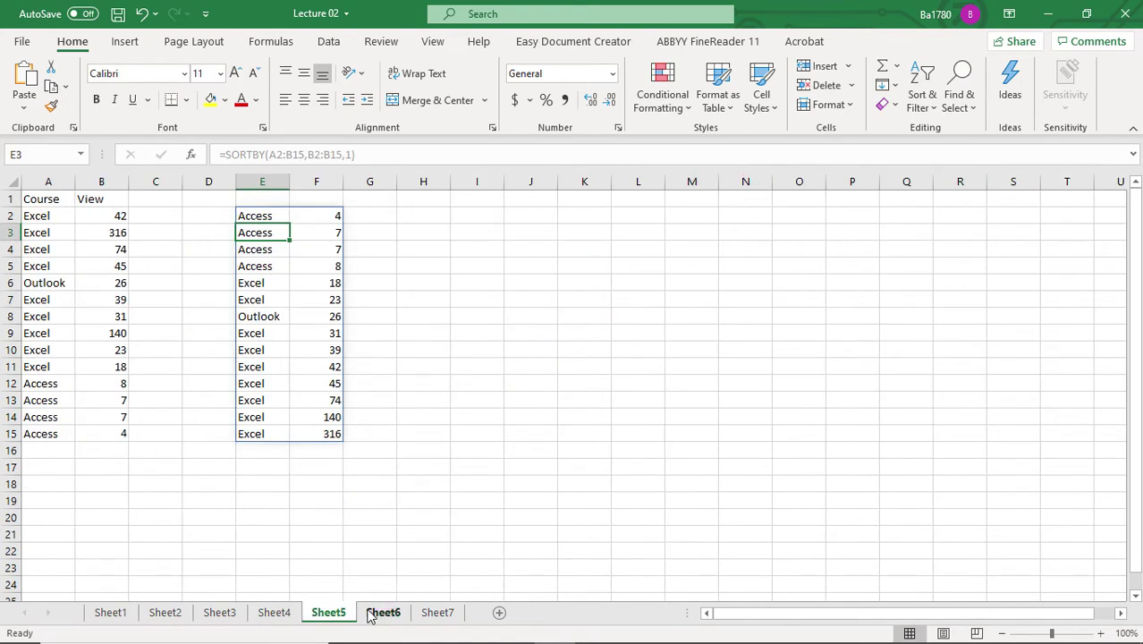
On Sheet6, enter 1 in A21 and move to F21 for the order row
{"action": "left_click", "coordinate": [381, 613]}
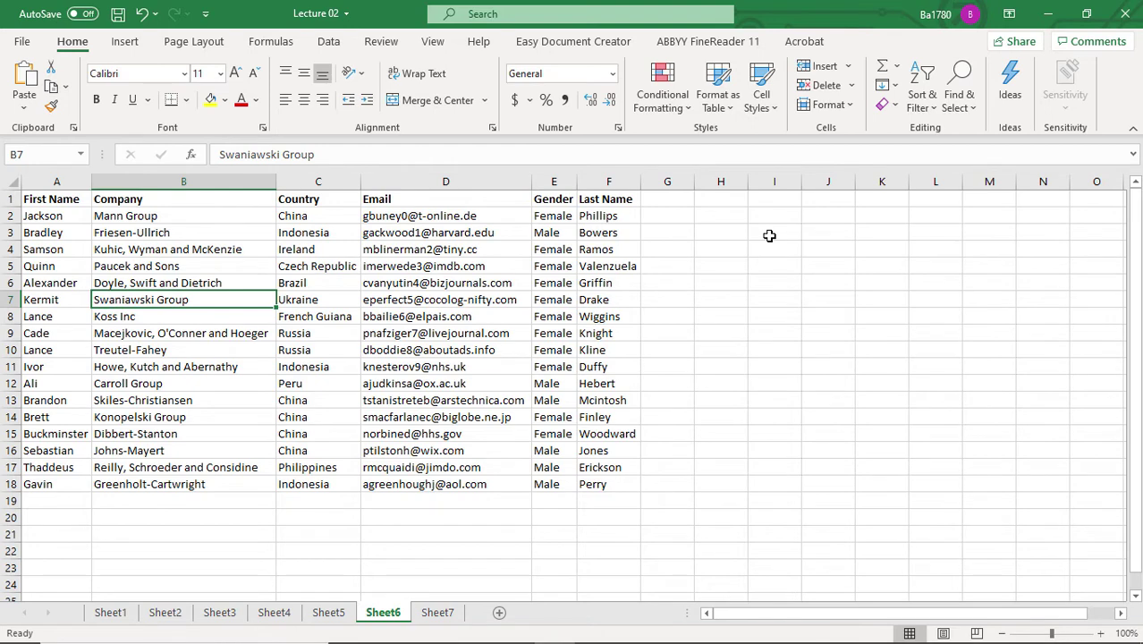
{"action": "left_click", "coordinate": [39, 534]}
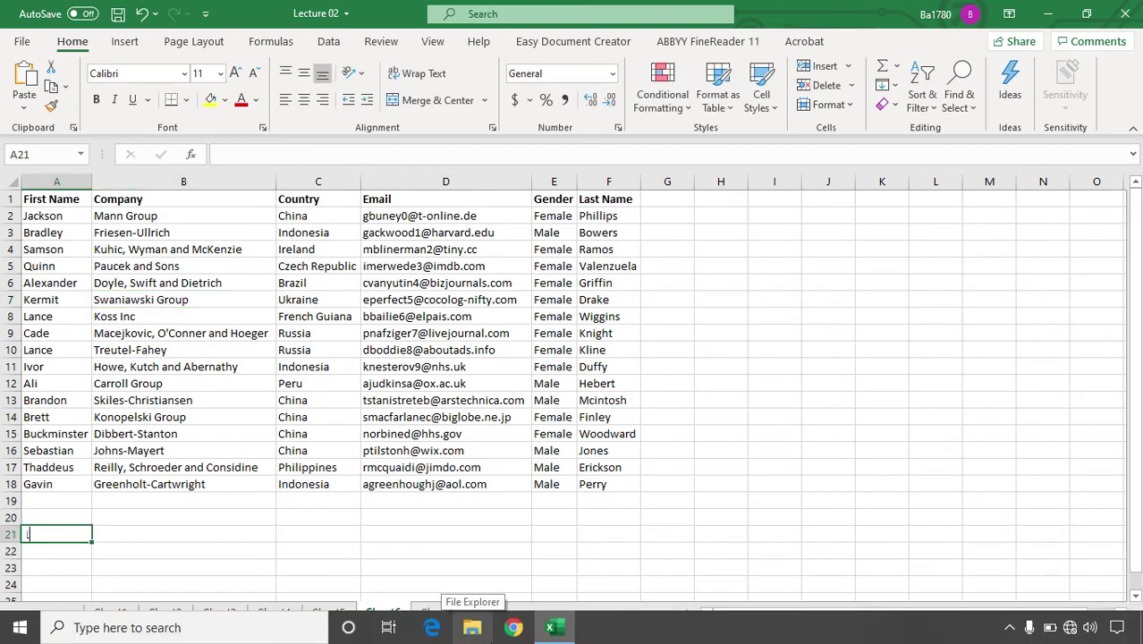
{"action": "left_click", "coordinate": [592, 517]}
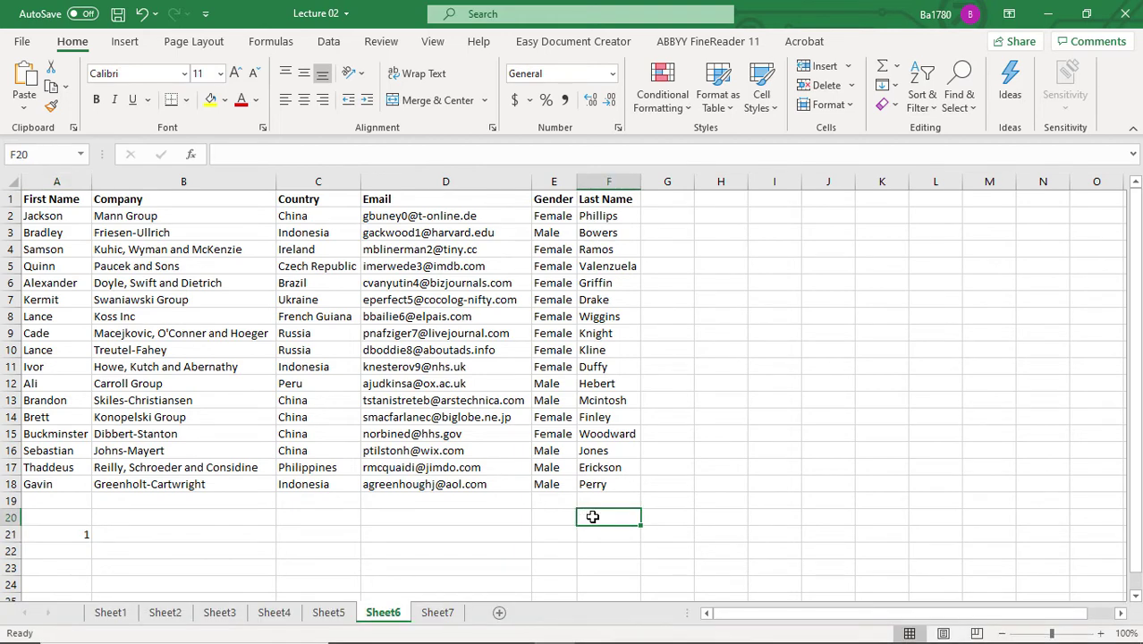
{"action": "type", "text": "2"}
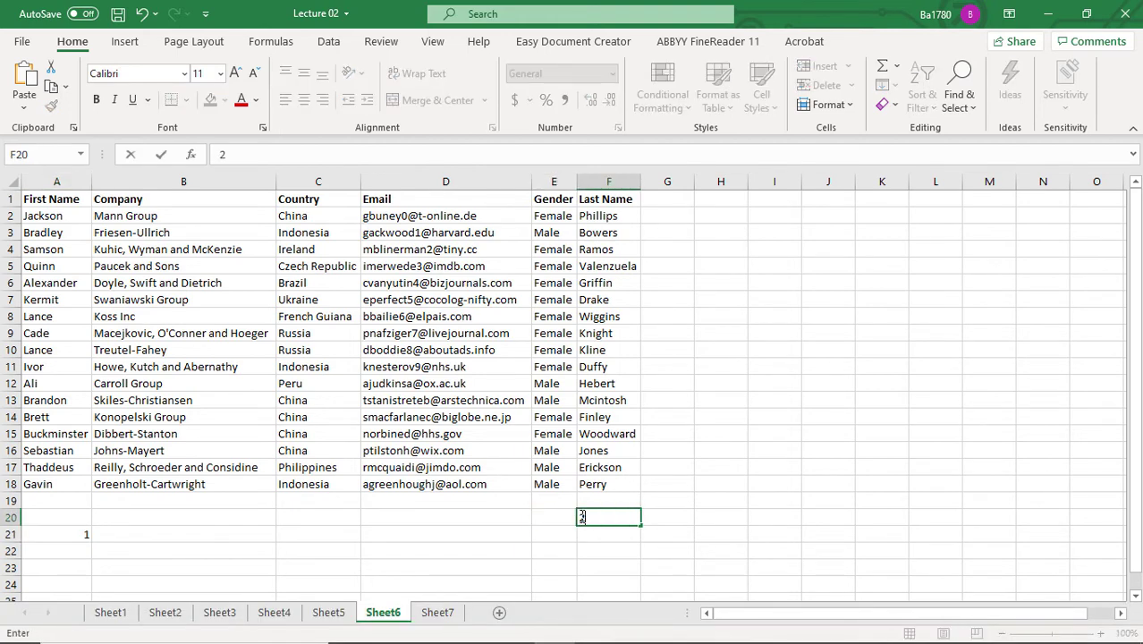
{"action": "left_click", "coordinate": [254, 507]}
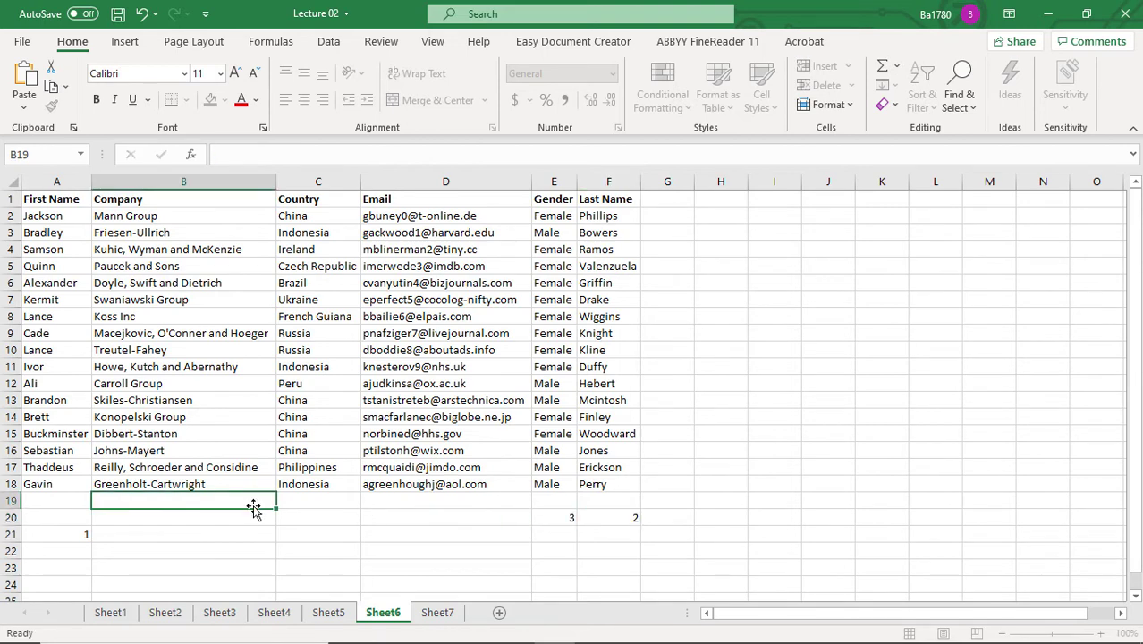
{"action": "left_click", "coordinate": [243, 534]}
{"action": "left_click", "coordinate": [253, 506]}
{"action": "left_click", "coordinate": [250, 534]}
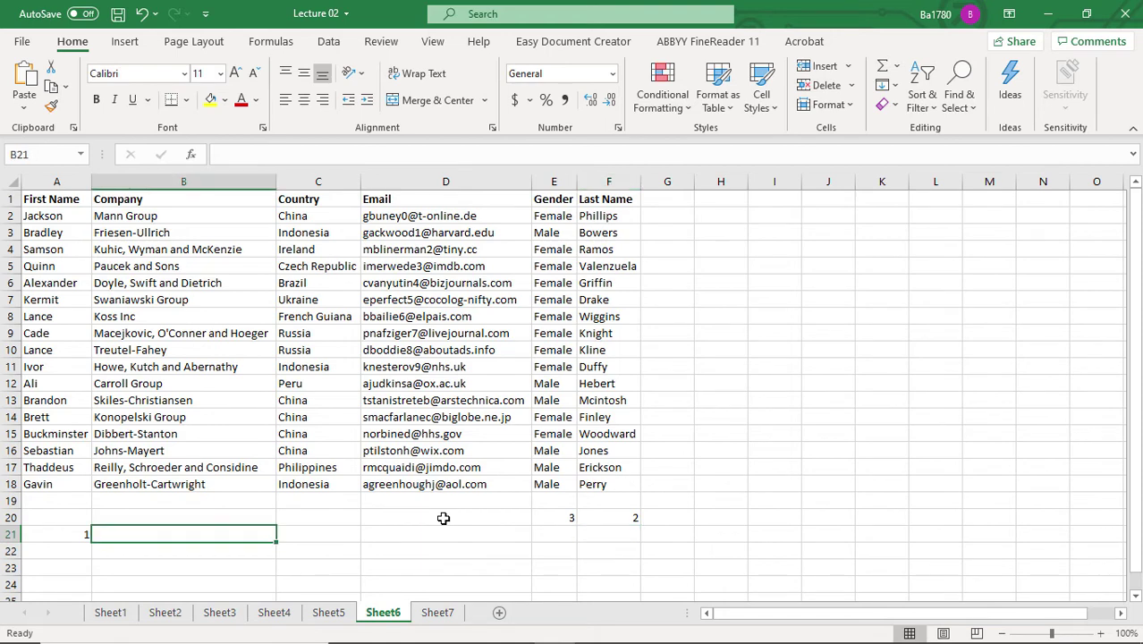
{"action": "left_click", "coordinate": [613, 521]}
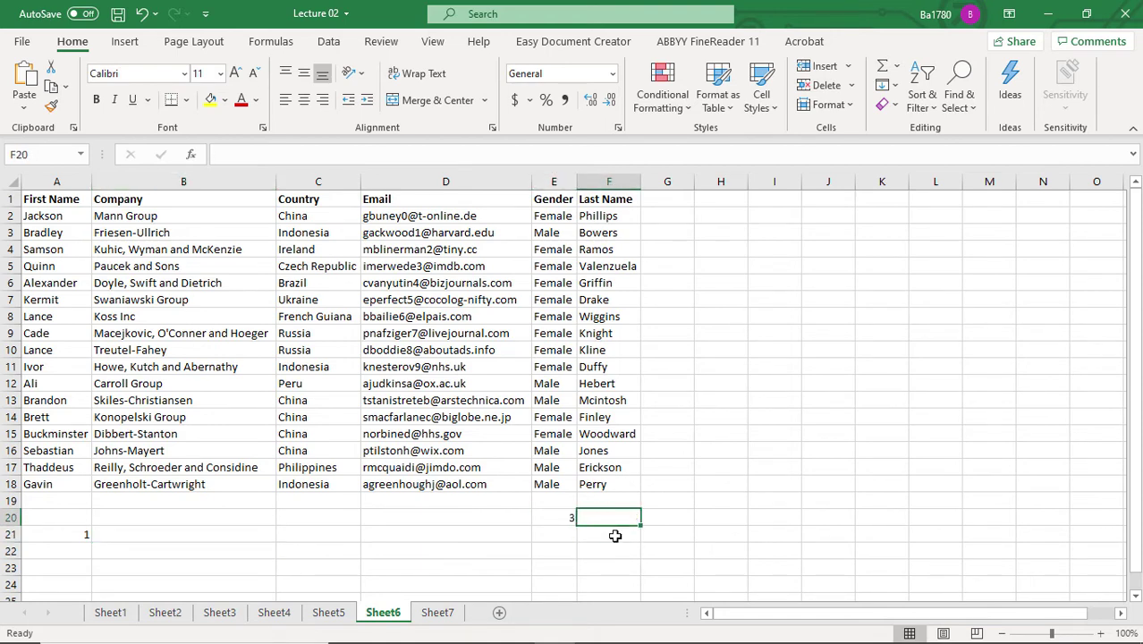
{"action": "left_click", "coordinate": [615, 535]}
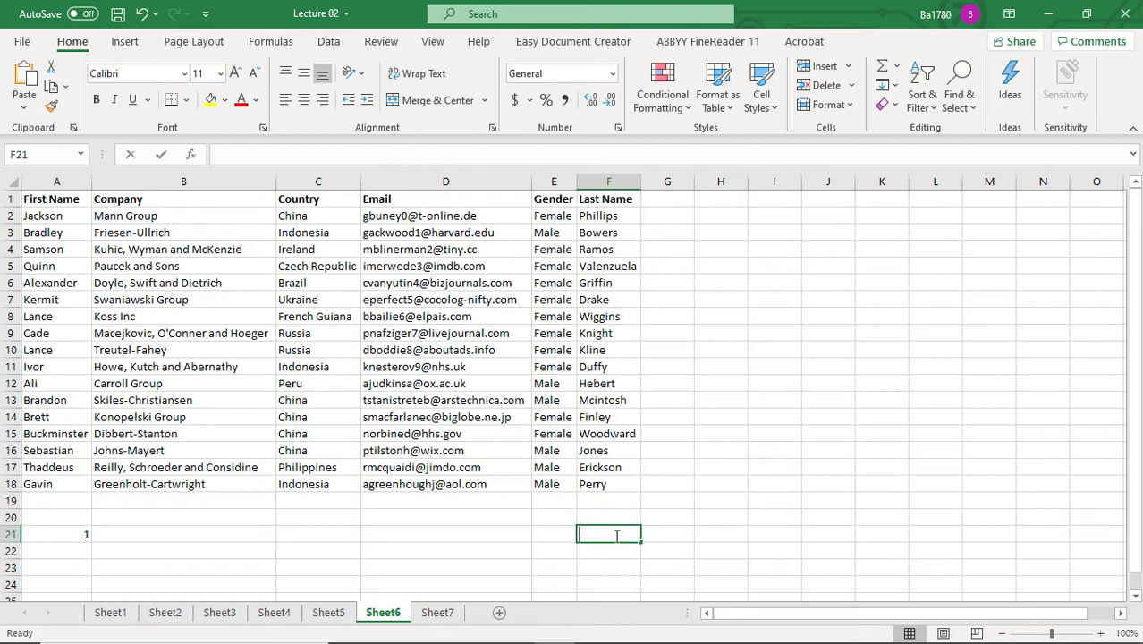
Fill F21 and E21 with 2 and 3, then B21:D21 with 4, 5, 6
{"action": "type", "text": "2"}
{"action": "key", "text": "Left"}
{"action": "type", "text": "3"}
{"action": "key", "text": "Left"}
{"action": "key", "text": "Left"}
{"action": "key", "text": "Left"}
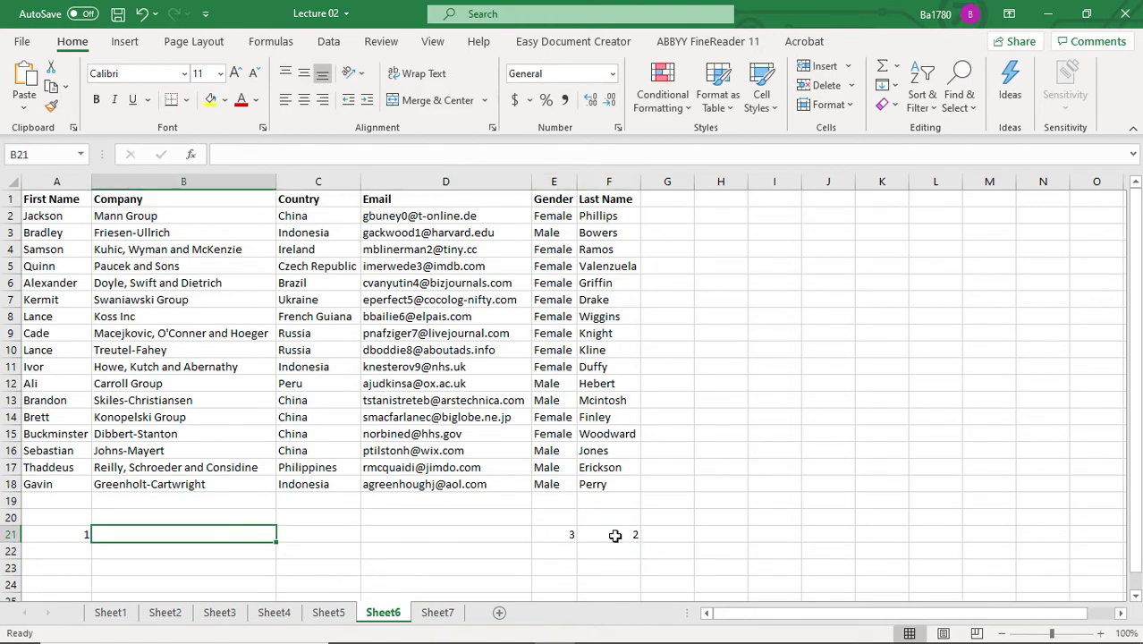
{"action": "type", "text": "4"}
{"action": "key", "text": "Escape"}
{"action": "type", "text": "4"}
{"action": "key", "text": "Right"}
{"action": "type", "text": "5"}
{"action": "key", "text": "Right"}
{"action": "type", "text": "6"}
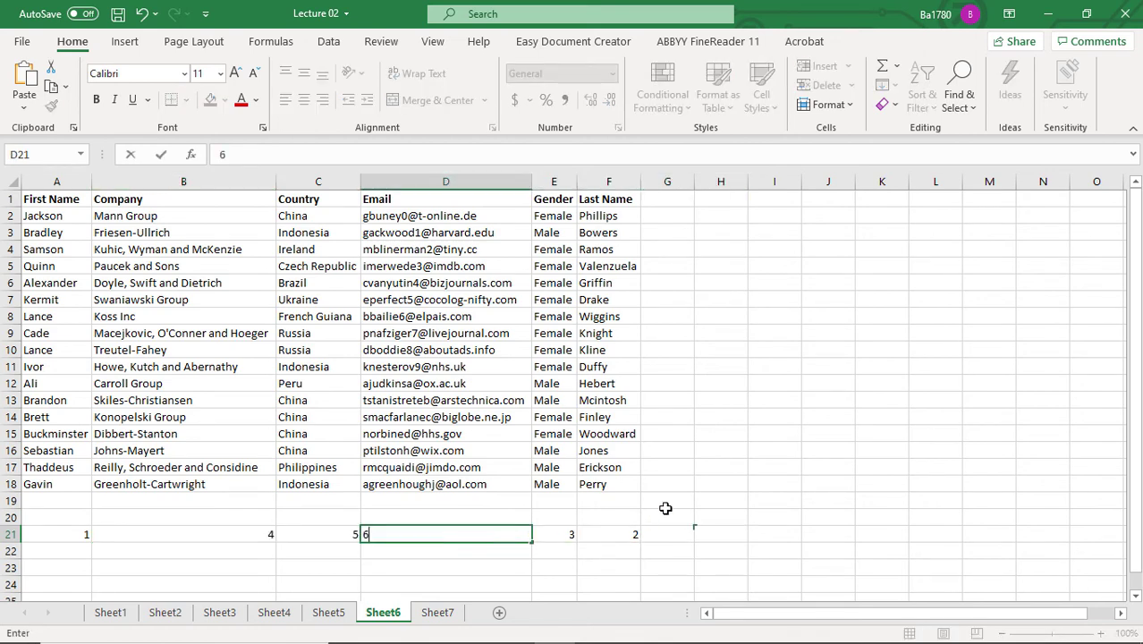
{"action": "left_click", "coordinate": [715, 534]}
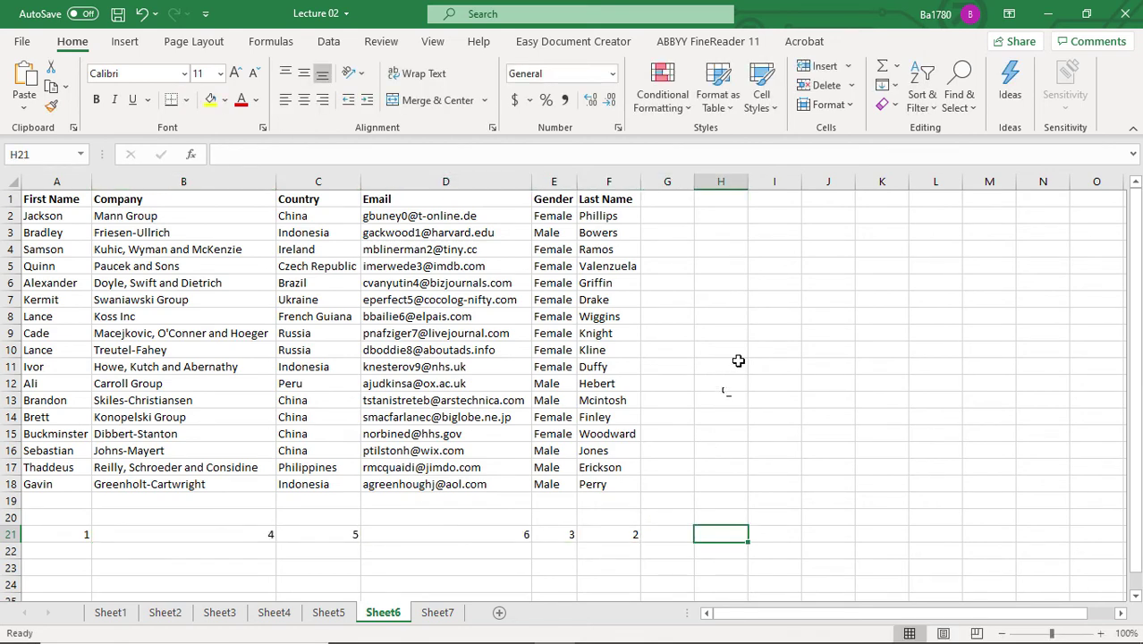
In H2, enter =SORTBY(A2:F18,A21:F21,-1) to reorder the table's columns by row 21
{"action": "left_click", "coordinate": [742, 216]}
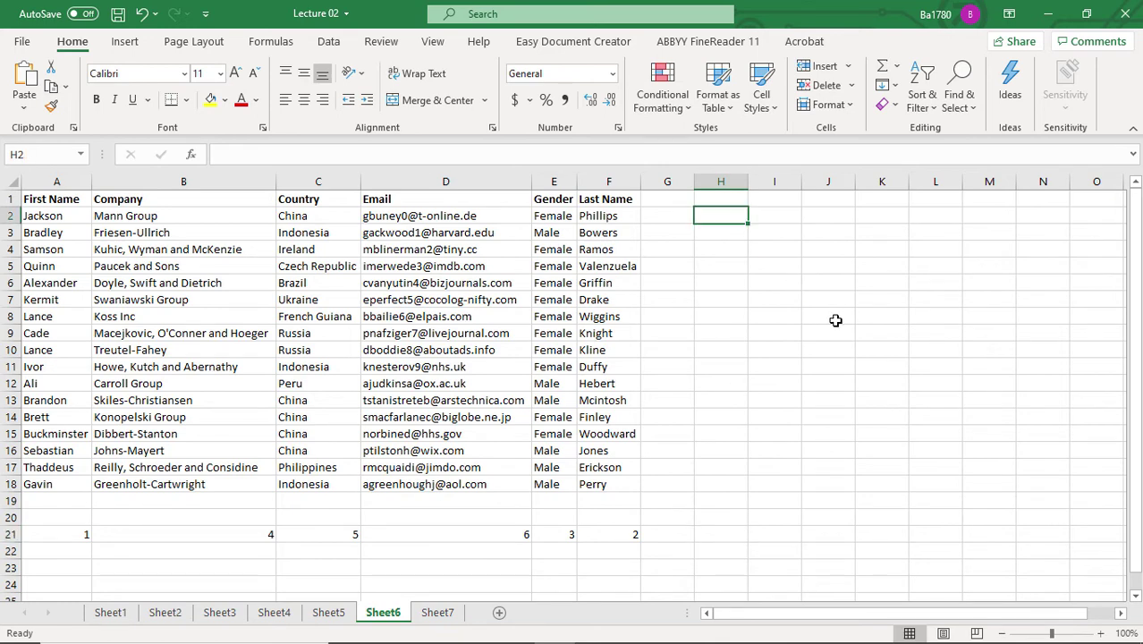
{"action": "type", "text": "=s"}
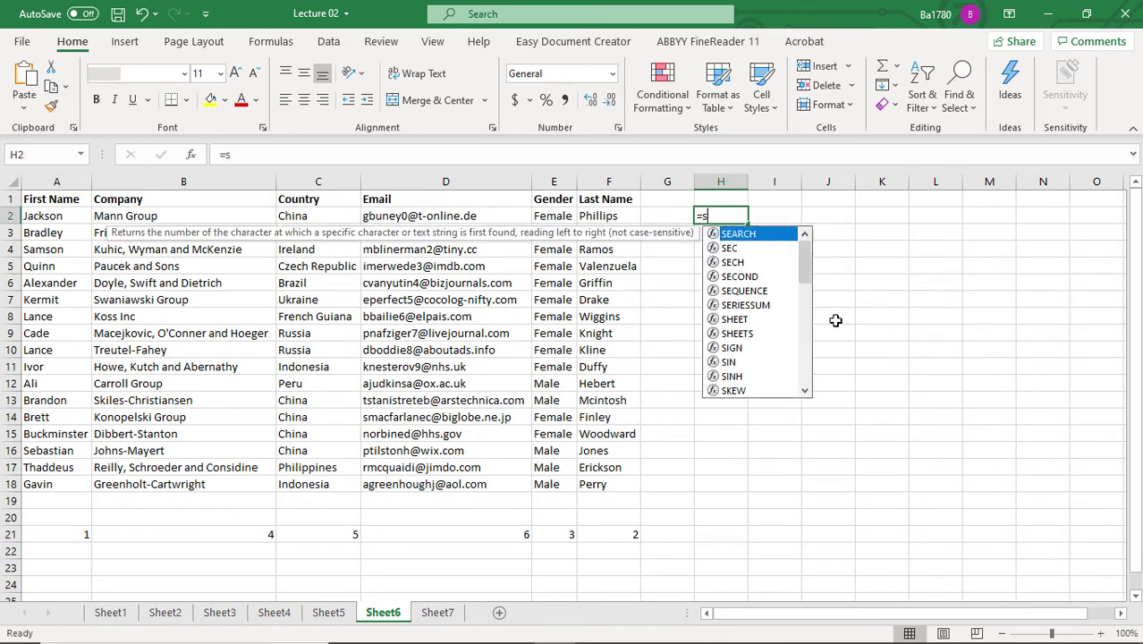
{"action": "type", "text": "ea"}
{"action": "key", "text": "BackSpace"}
{"action": "key", "text": "BackSpace"}
{"action": "type", "text": "ea"}
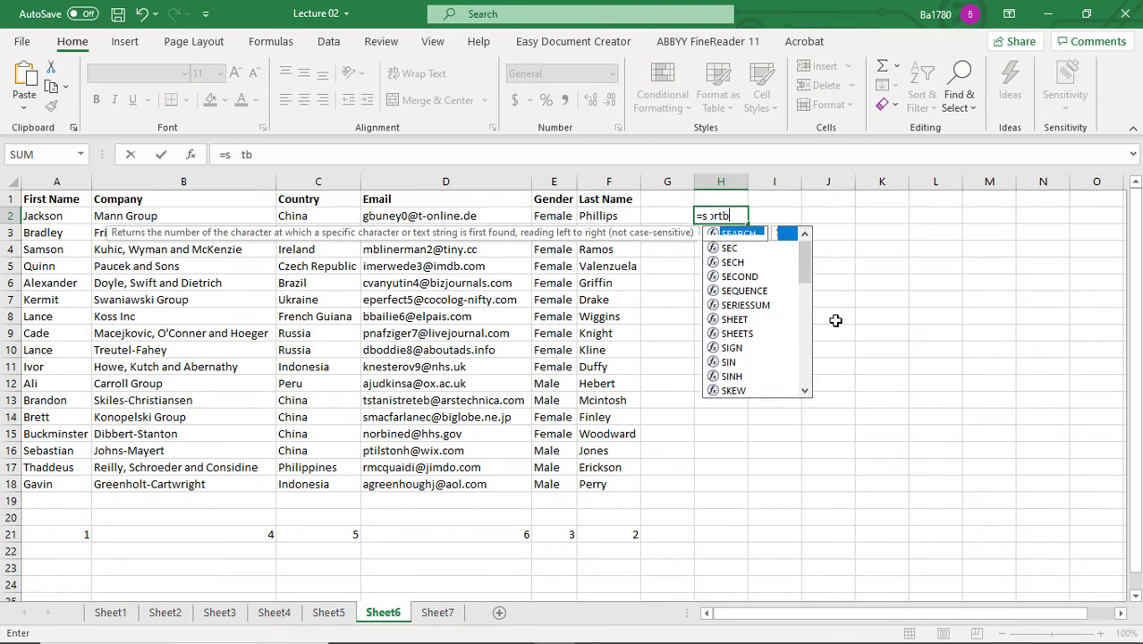
{"action": "key", "text": "BackSpace"}
{"action": "key", "text": "BackSpace"}
{"action": "type", "text": "ortby"}
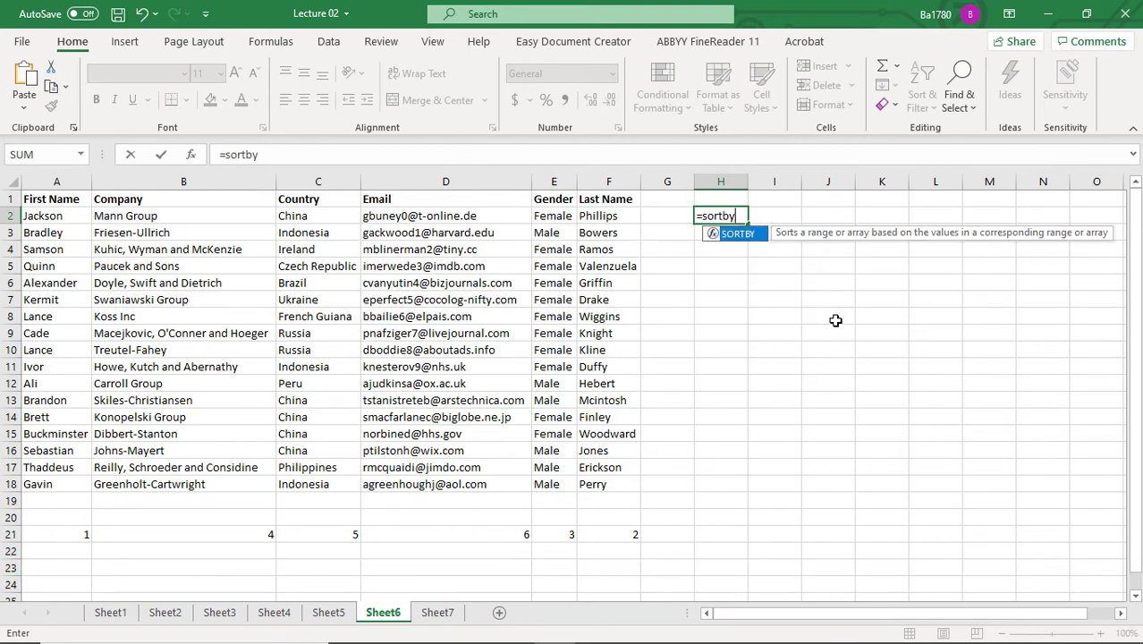
{"action": "type", "text": "("}
{"action": "key", "text": "BackSpace"}
{"action": "type", "text": "("}
{"action": "mouse_move", "coordinate": [56, 218]}
{"action": "left_mouse_down"}
{"action": "mouse_move", "coordinate": [537, 438]}
{"action": "mouse_move", "coordinate": [594, 481]}
{"action": "left_mouse_up"}
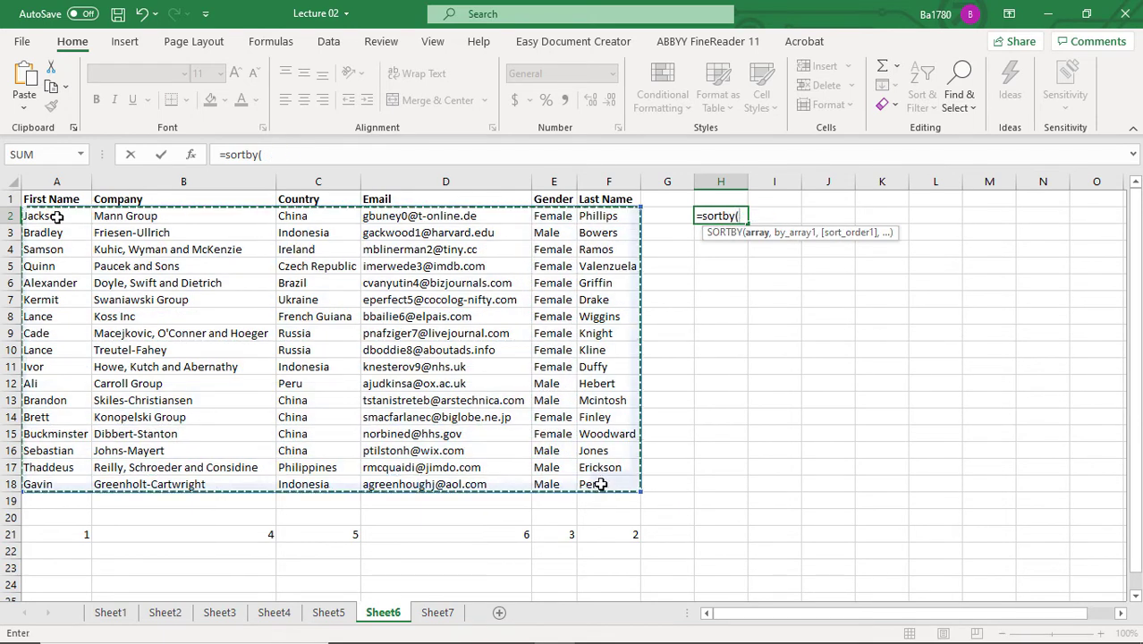
{"action": "left_click_drag", "start_coordinate": [56, 218], "coordinate": [599, 483]}
{"action": "type", "text": ","}
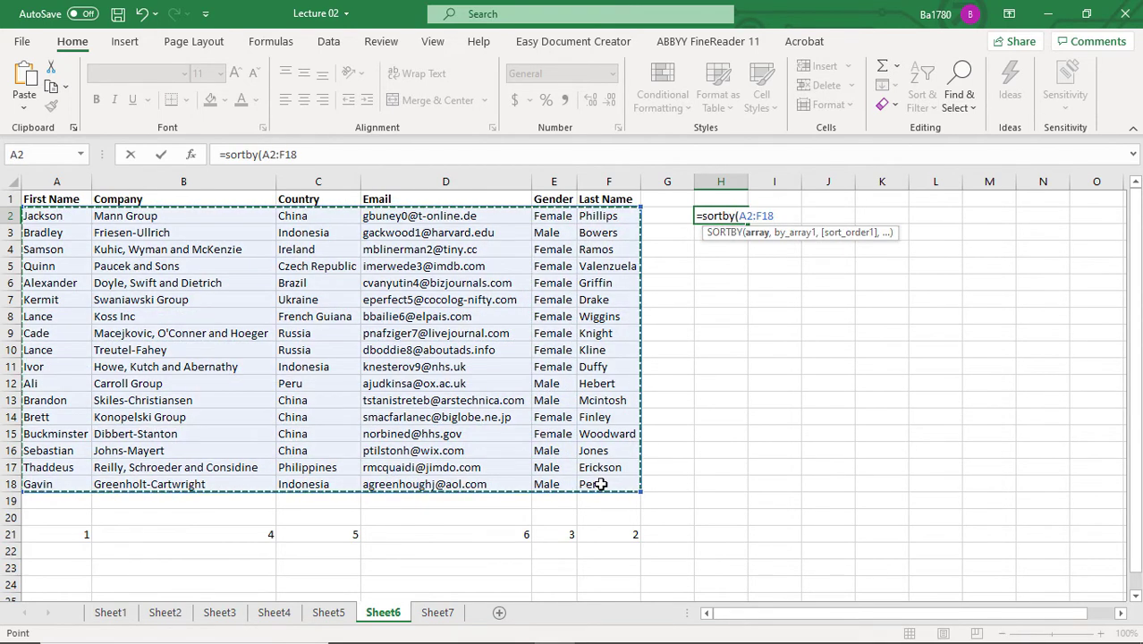
{"action": "left_click_drag", "start_coordinate": [54, 534], "coordinate": [624, 544]}
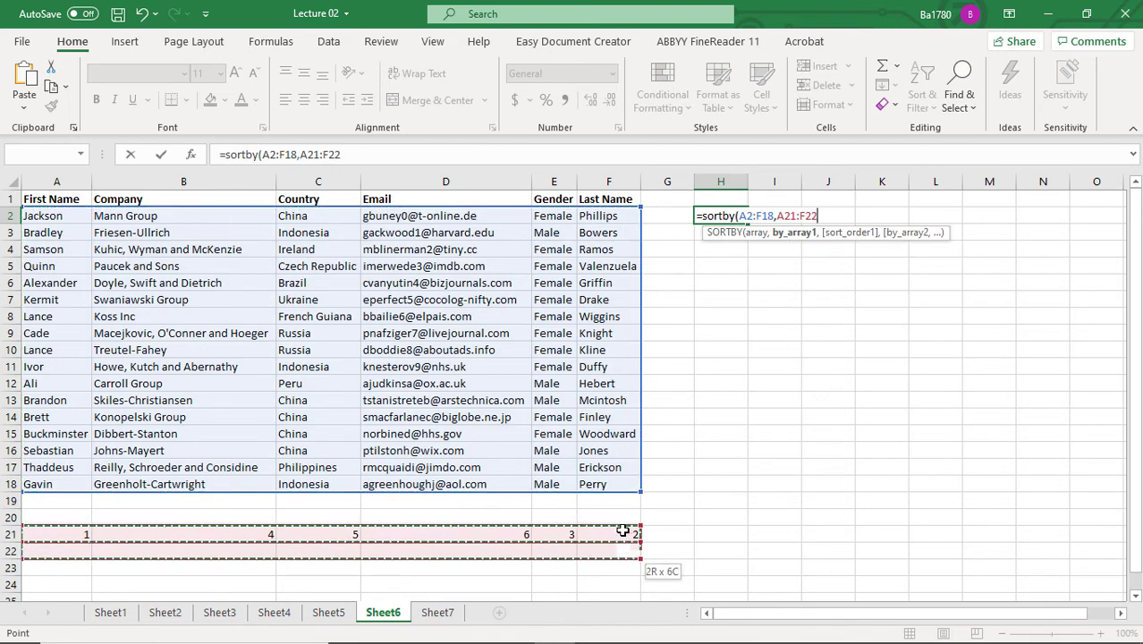
{"action": "left_click_drag", "start_coordinate": [623, 543], "coordinate": [623, 532]}
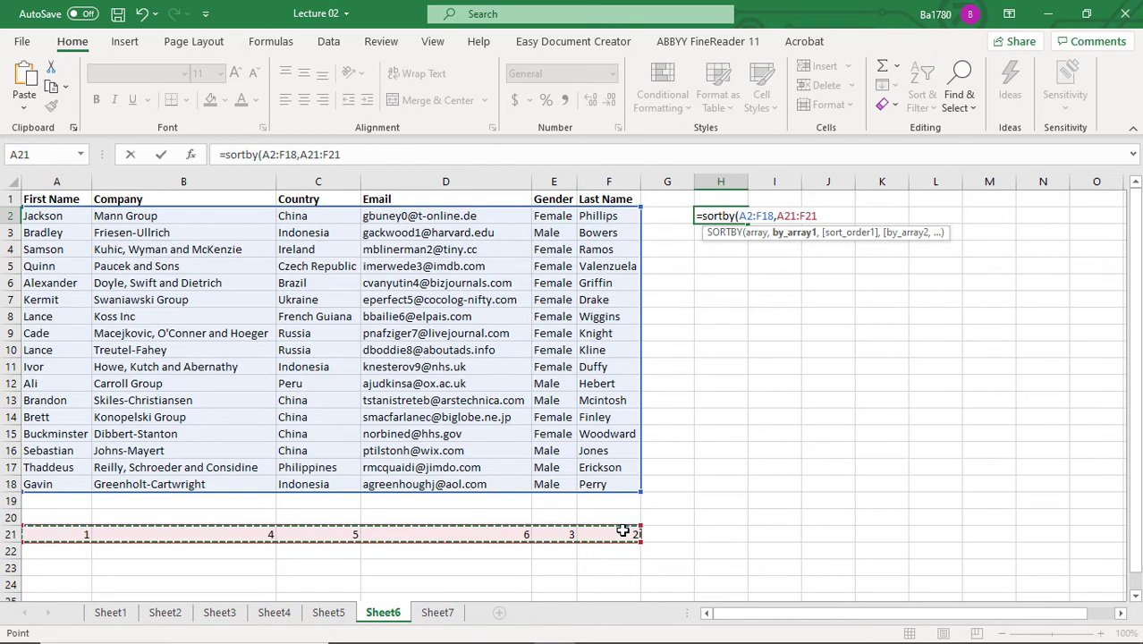
{"action": "type", "text": ",-1"}
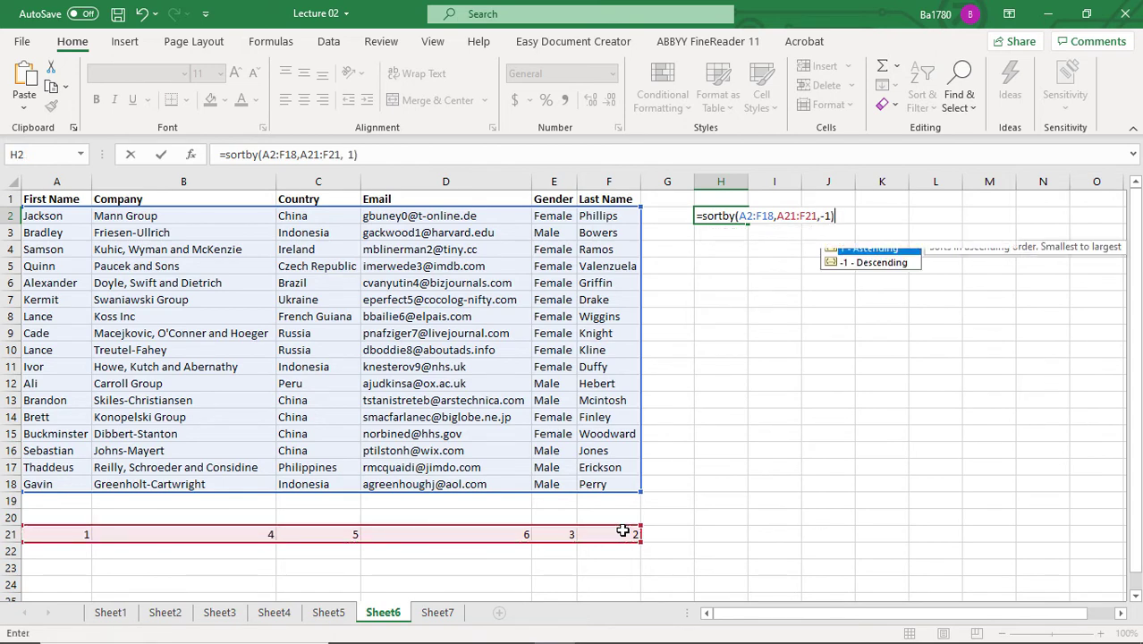
{"action": "key", "text": "Return"}
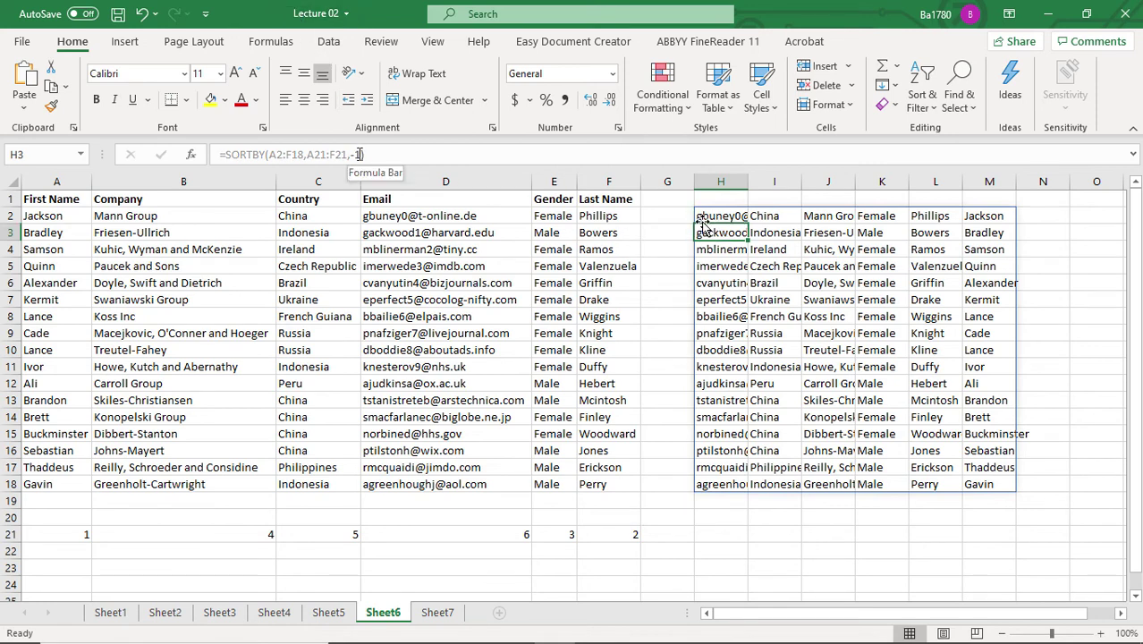
Change the H2 formula to ascending order: =SORTBY(A2:F18,A21:F21,1)
{"action": "double_click", "coordinate": [702, 219]}
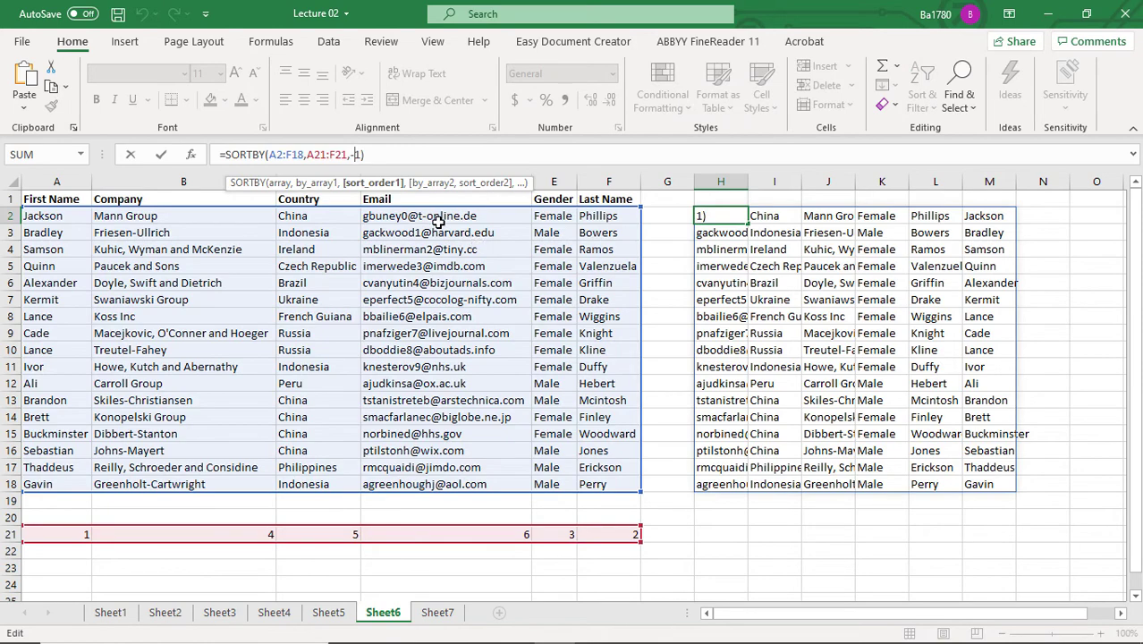
{"action": "key", "text": "BackSpace"}
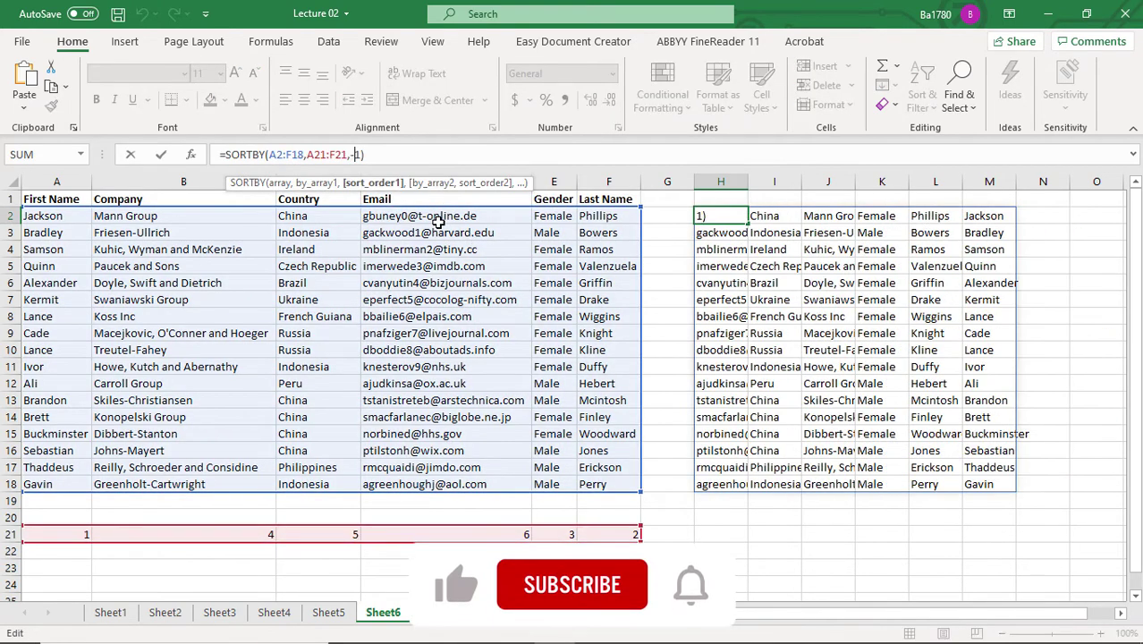
{"action": "key", "text": "Return"}
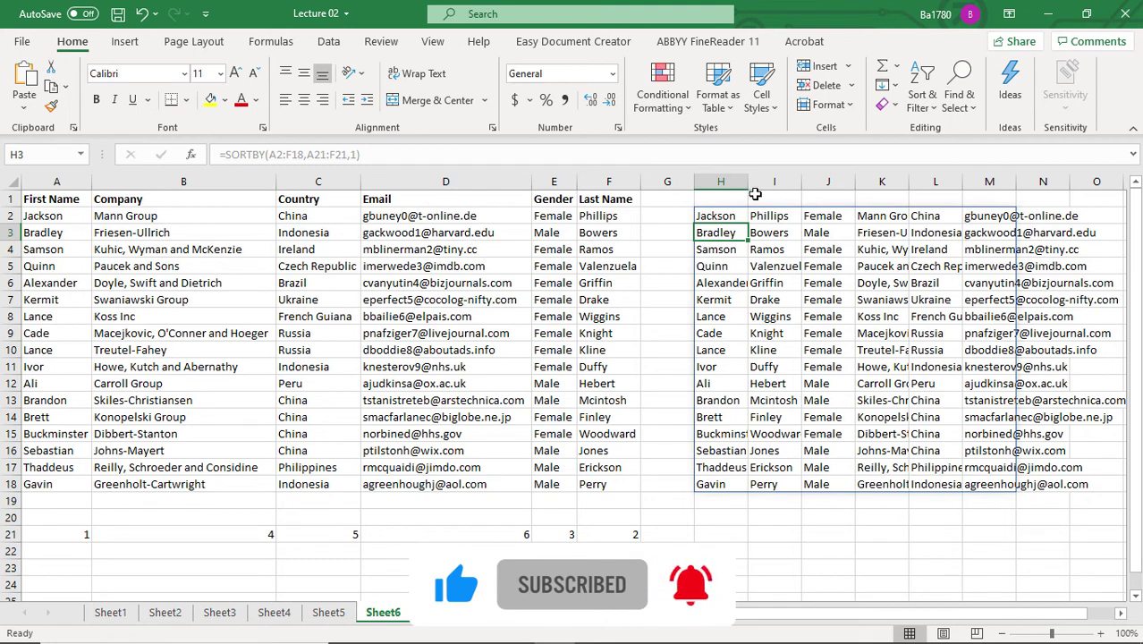
Widen columns H and K to fit the results, then go to Sheet7
{"action": "left_click_drag", "start_coordinate": [748, 183], "coordinate": [765, 184]}
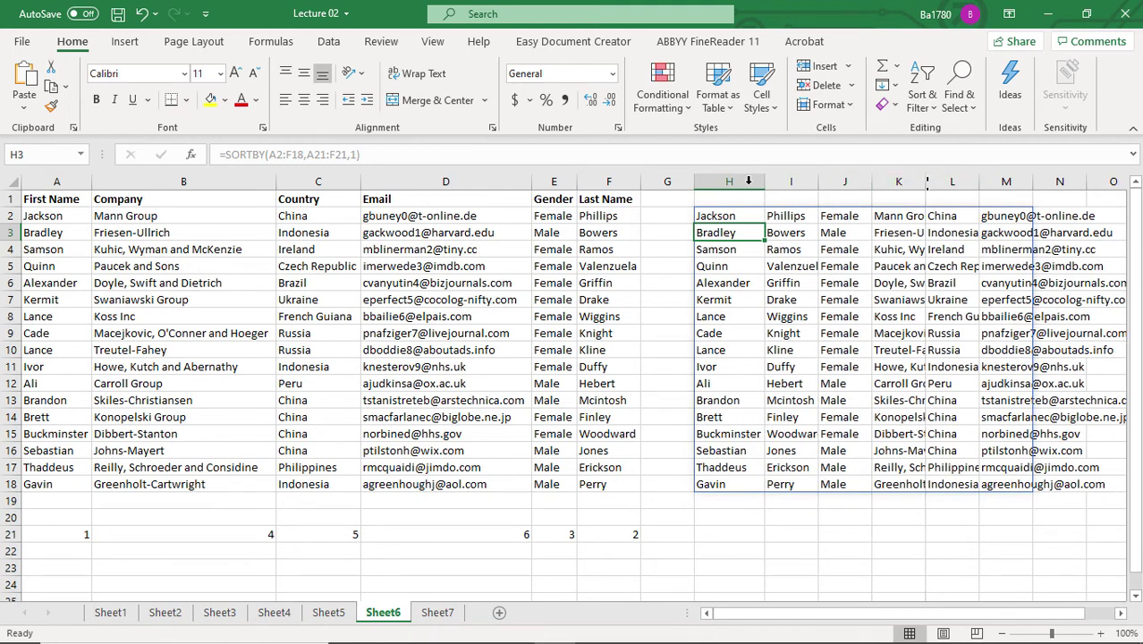
{"action": "double_click", "coordinate": [927, 183]}
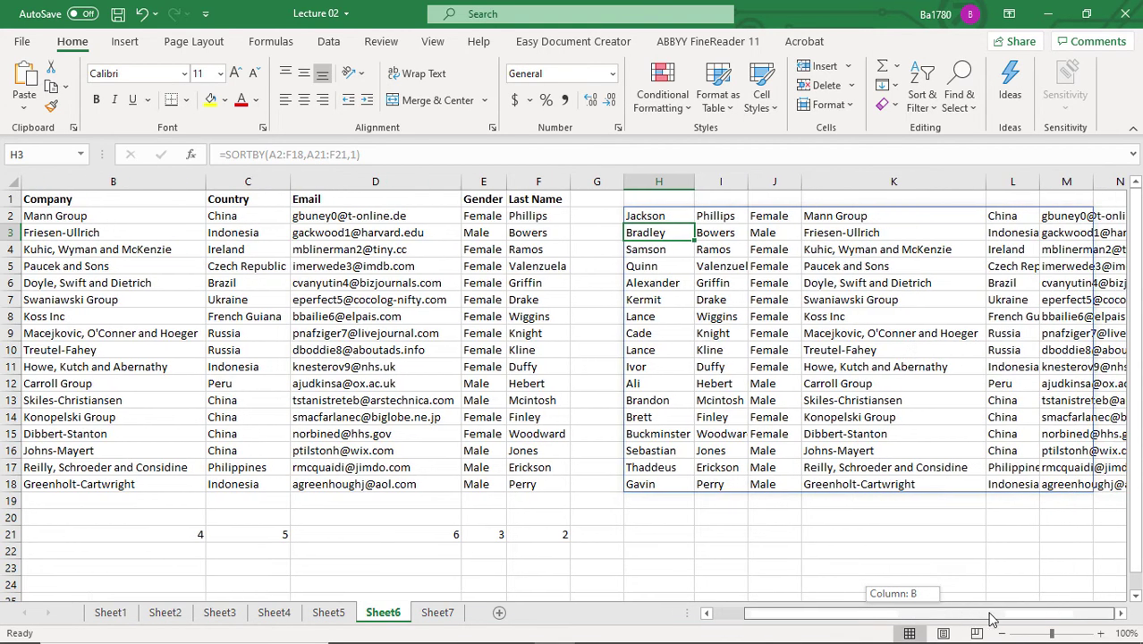
{"action": "scroll", "coordinate": [997, 210], "scroll_direction": "right", "scroll_amount": 1}
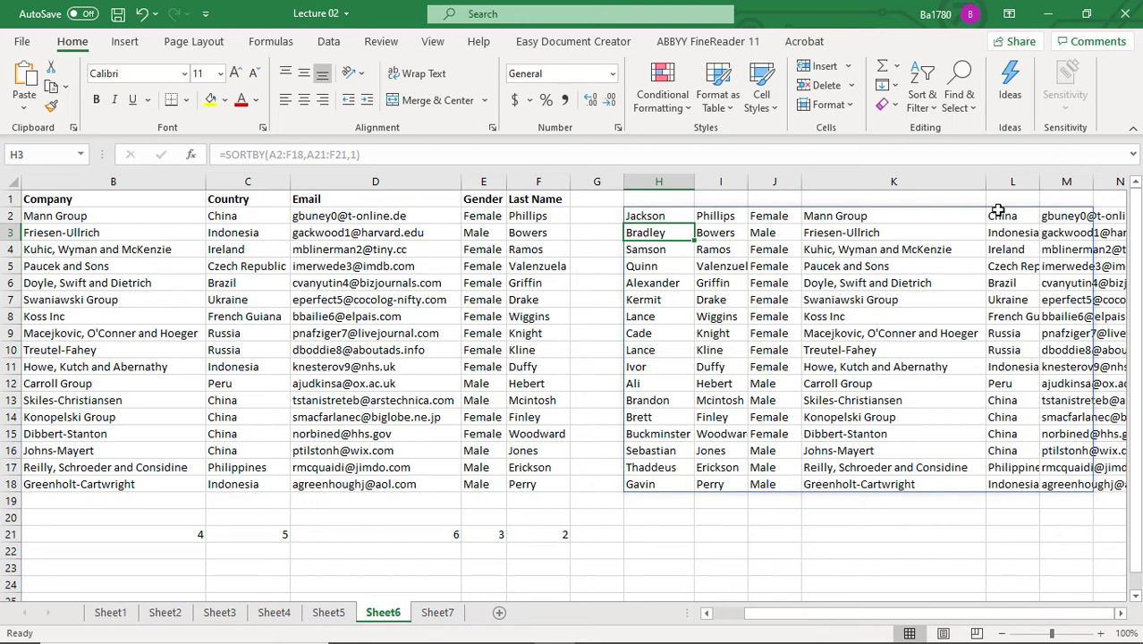
{"action": "left_click", "coordinate": [432, 621]}
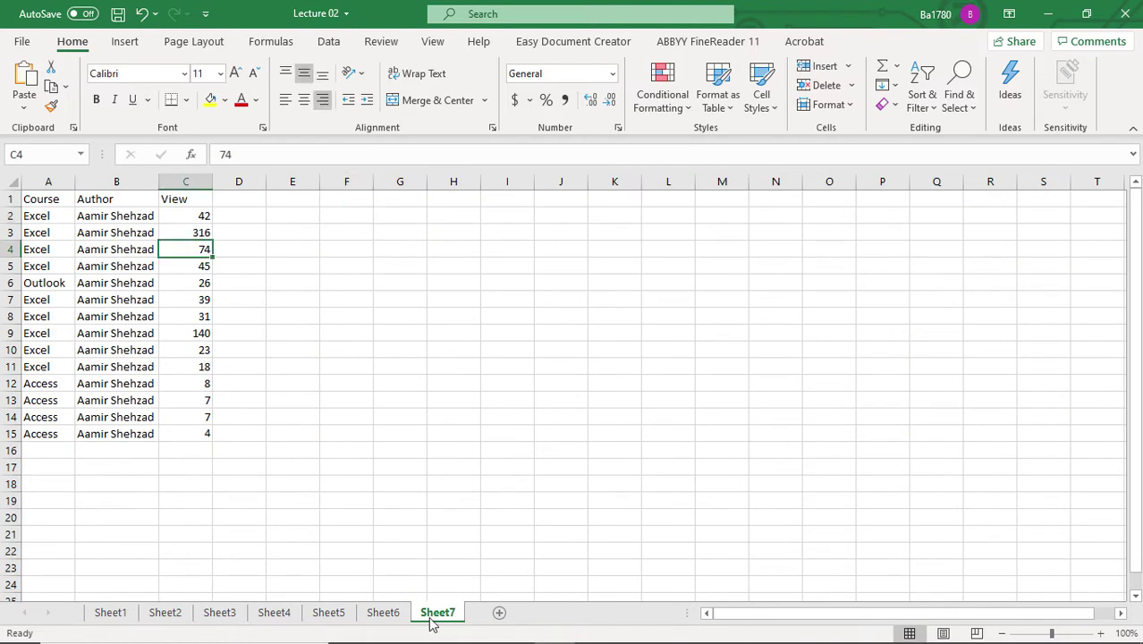
In F2, enter =SORTBY(A2:A15,C2:C15,1) to list course names by views, lowest first
{"action": "left_click", "coordinate": [361, 219]}
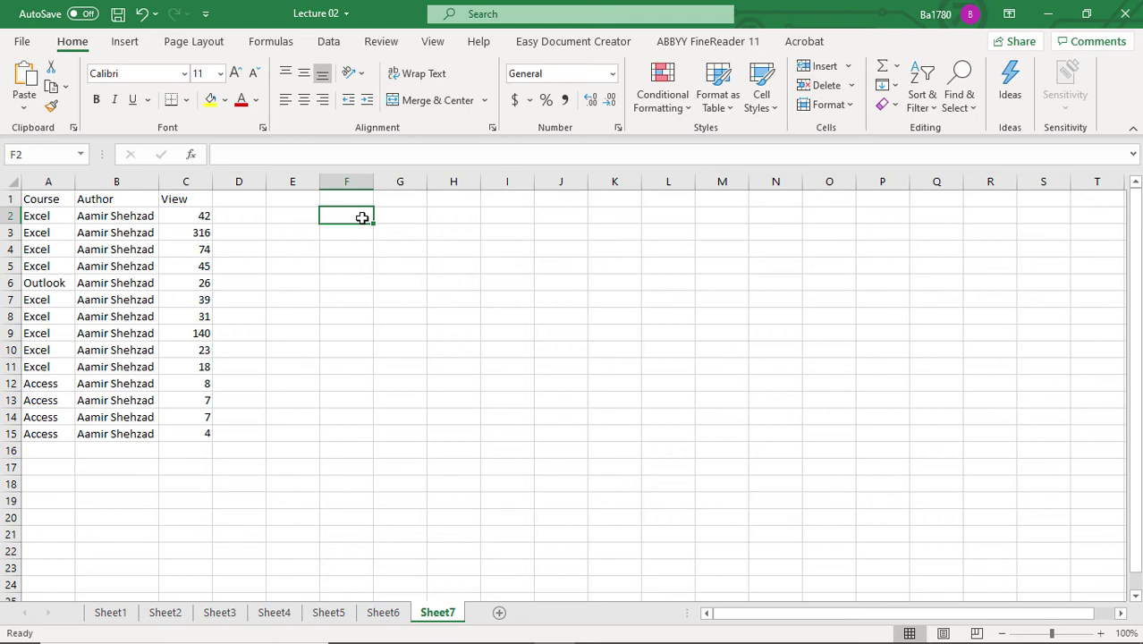
{"action": "type", "text": "="}
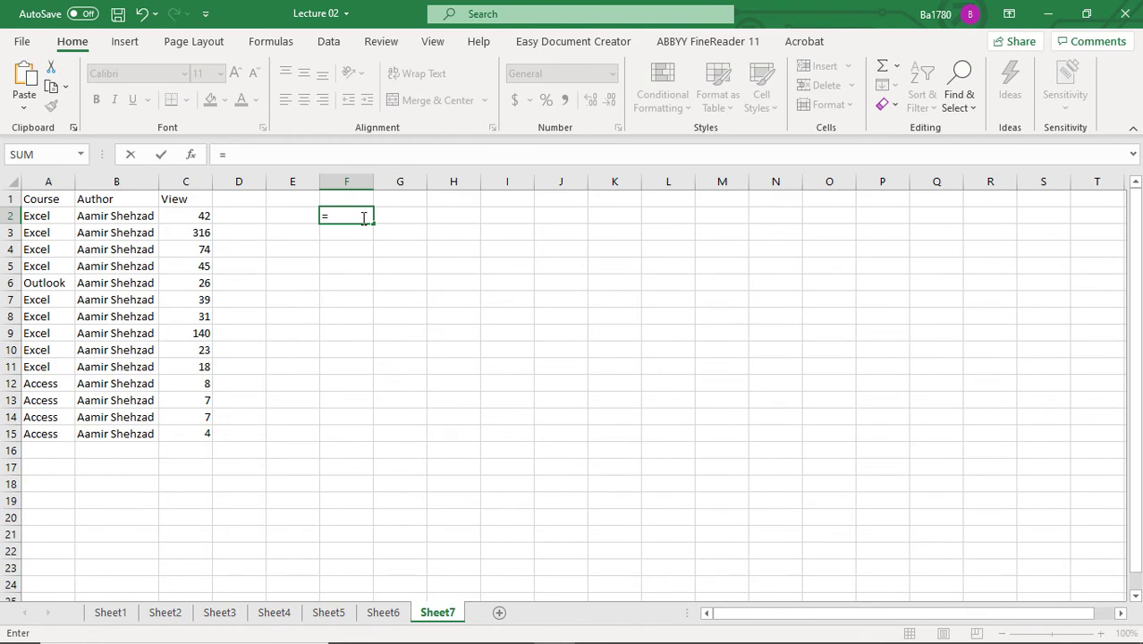
{"action": "type", "text": "so"}
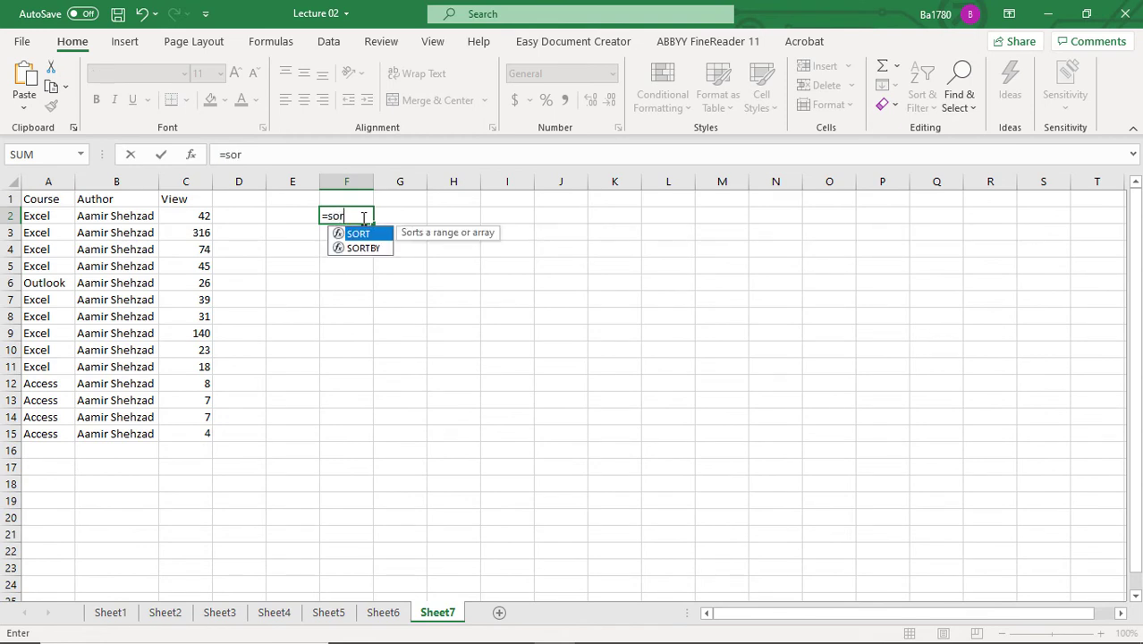
{"action": "type", "text": "rtb"}
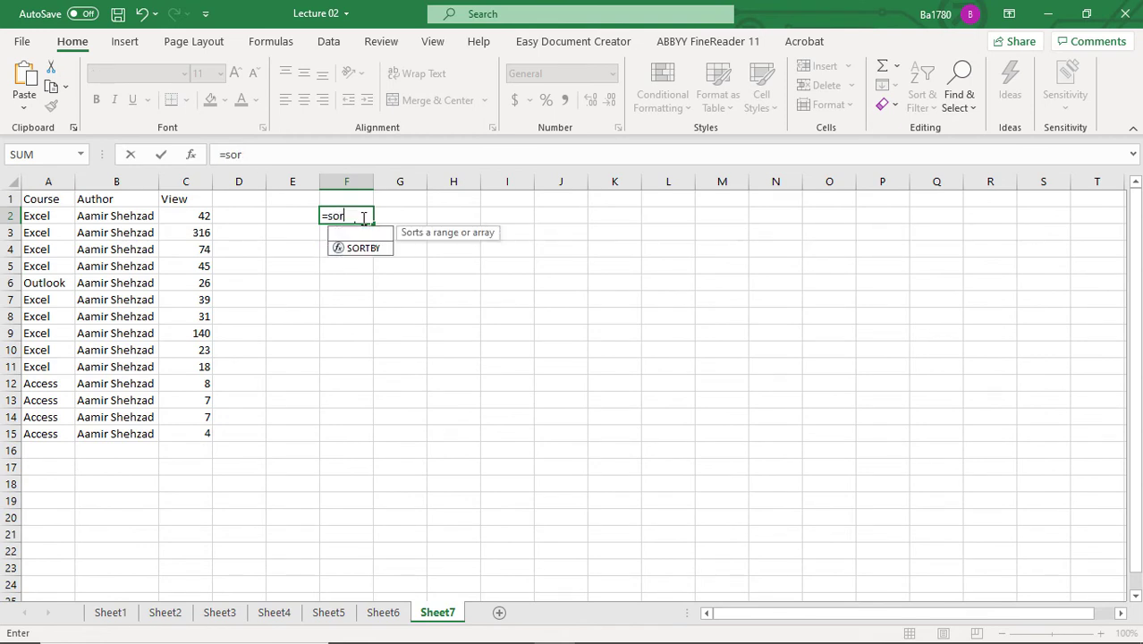
{"action": "type", "text": "y"}
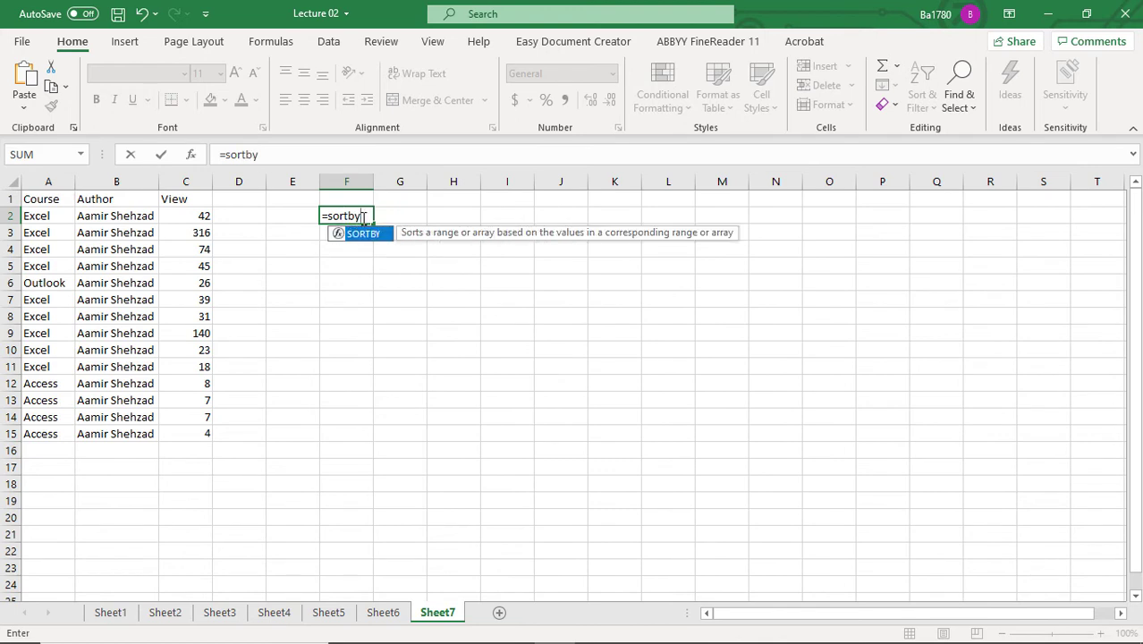
{"action": "type", "text": "("}
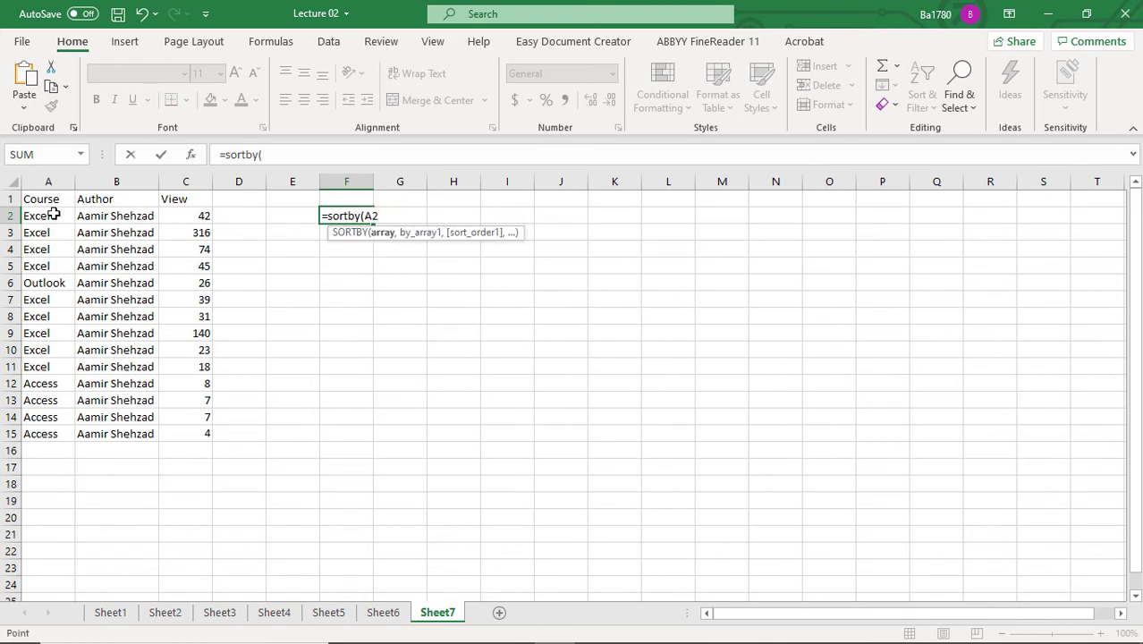
{"action": "left_click_drag", "start_coordinate": [45, 215], "coordinate": [51, 404]}
{"action": "left_click", "coordinate": [54, 215]}
{"action": "key", "text": "ctrl+shift+Down"}
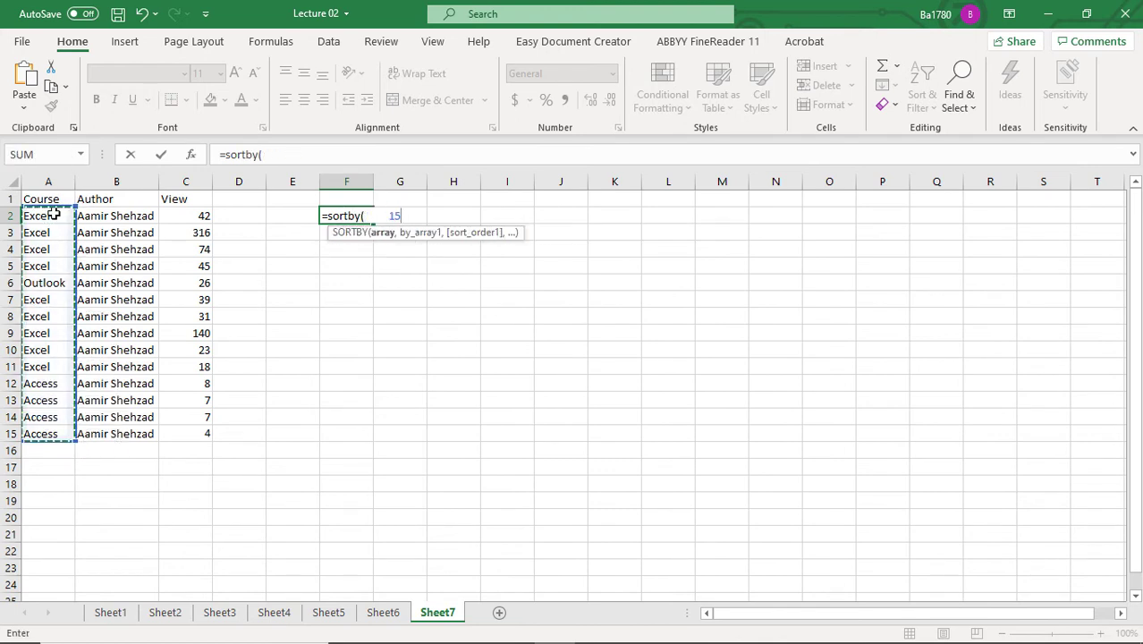
{"action": "left_click_drag", "start_coordinate": [53, 216], "coordinate": [48, 425]}
{"action": "type", "text": ","}
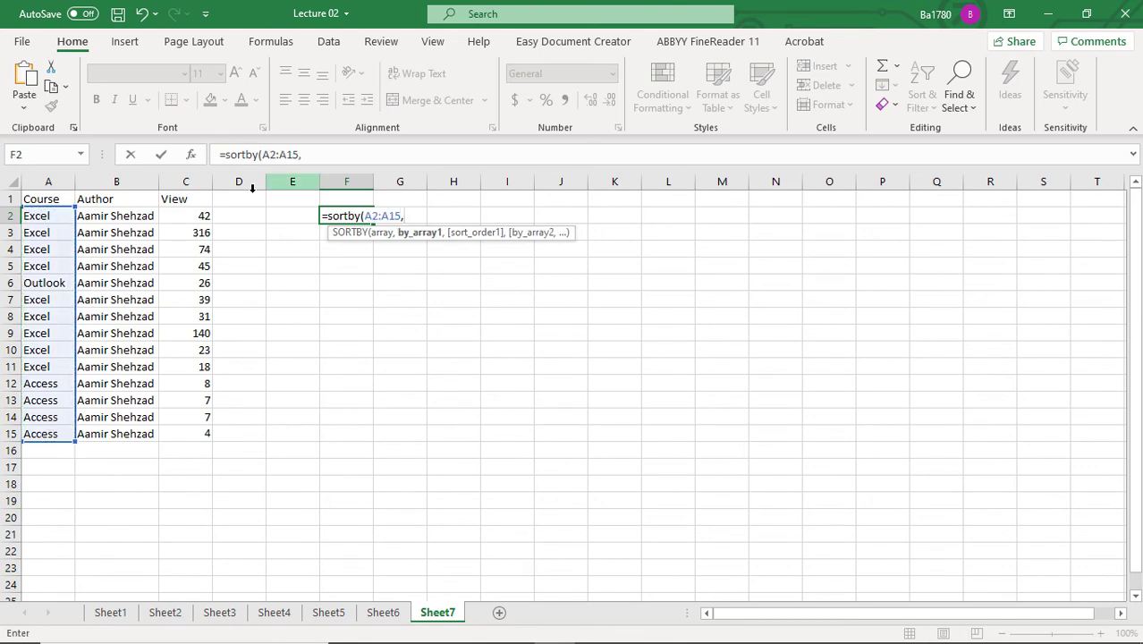
{"action": "left_click_drag", "start_coordinate": [202, 215], "coordinate": [211, 433]}
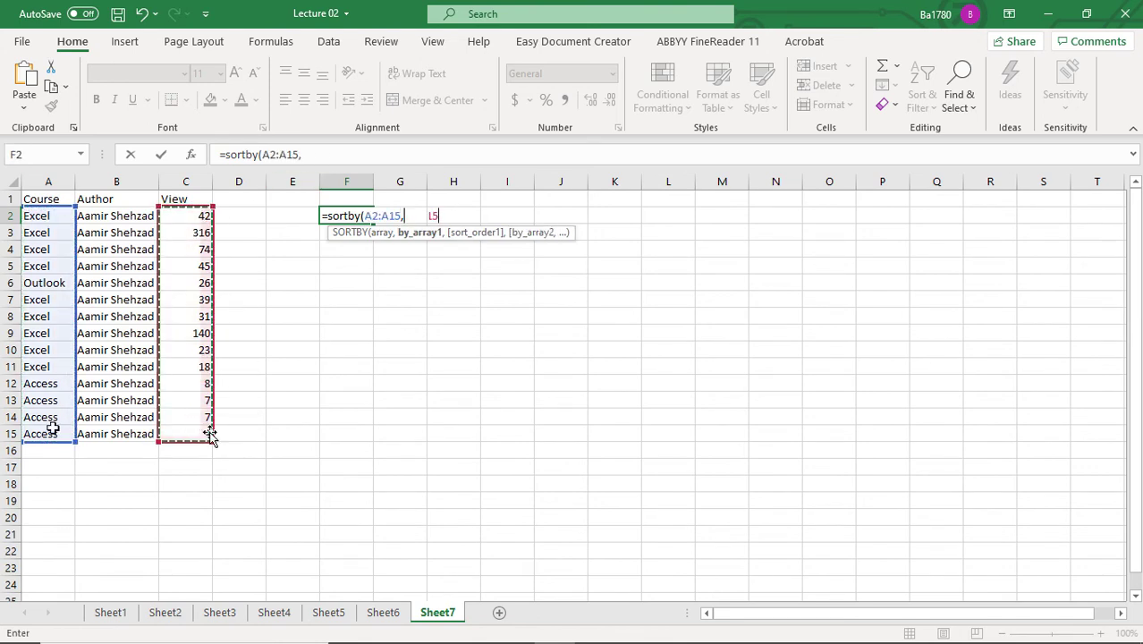
{"action": "type", "text": ","}
{"action": "key", "text": "BackSpace"}
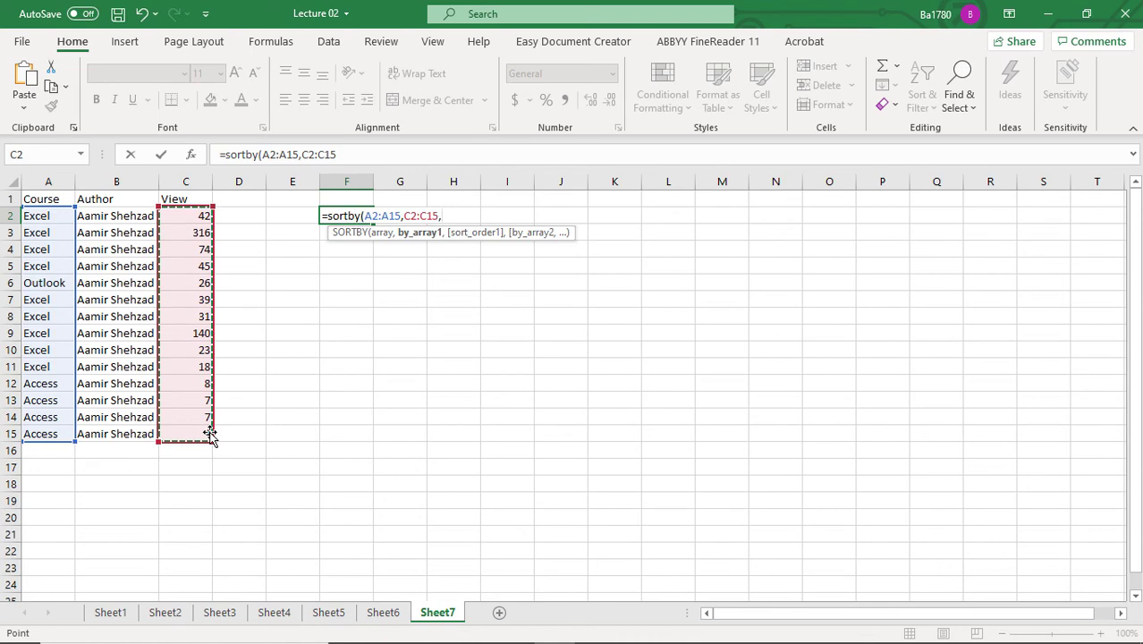
{"action": "type", "text": "1"}
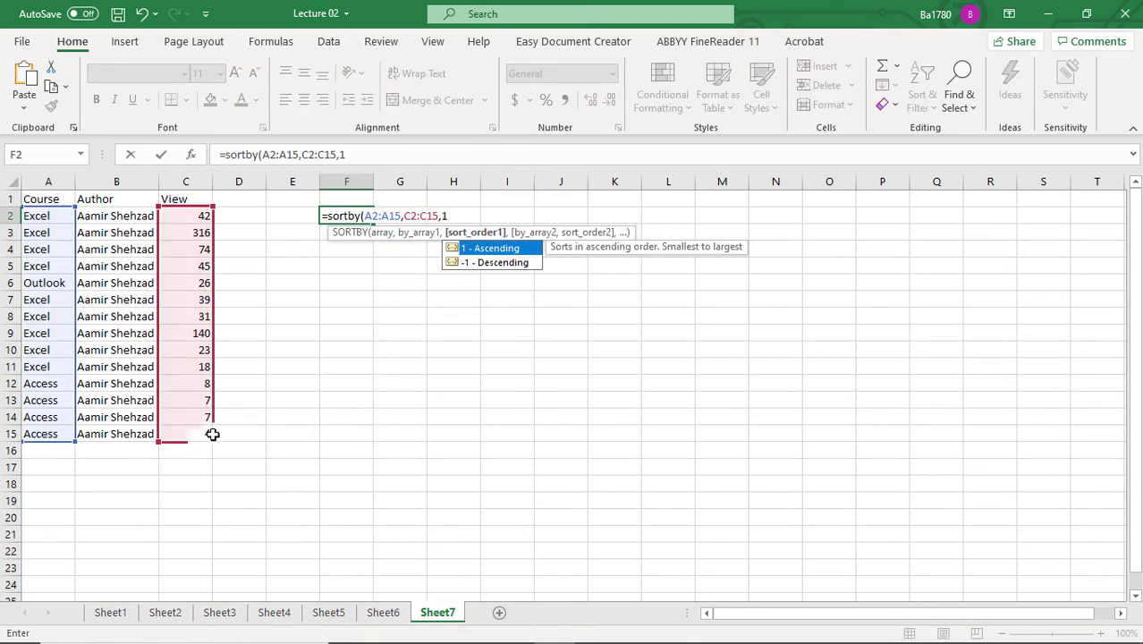
{"action": "key", "text": "Return"}
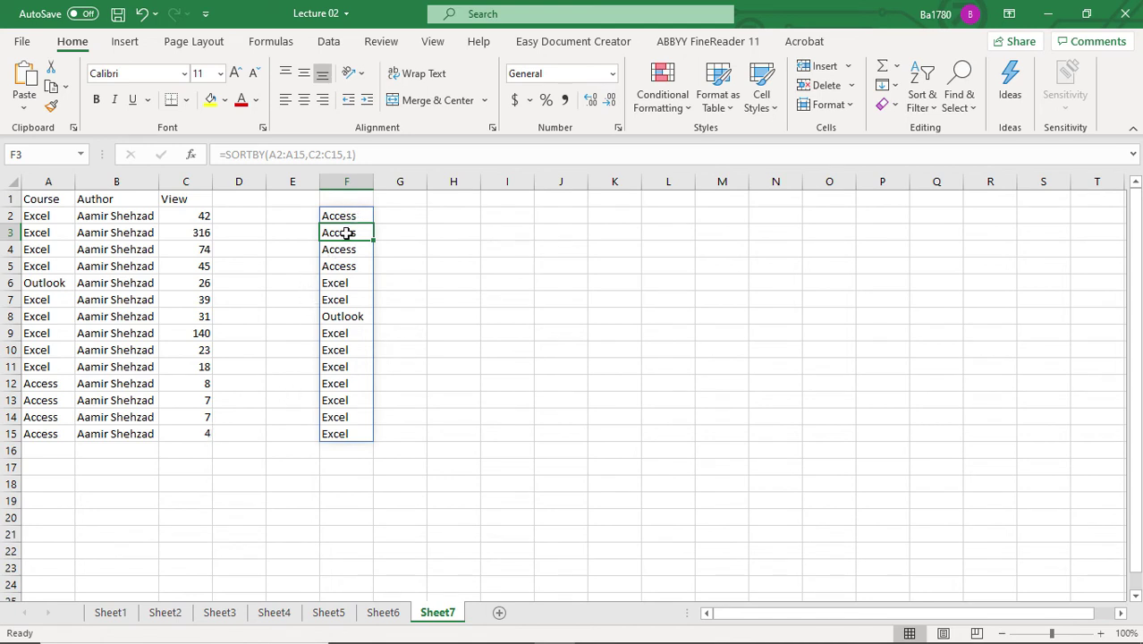
Change F2's SORTBY range to A2:B15 so authors show beside courses, then auto-fit column G
{"action": "left_click", "coordinate": [355, 216]}
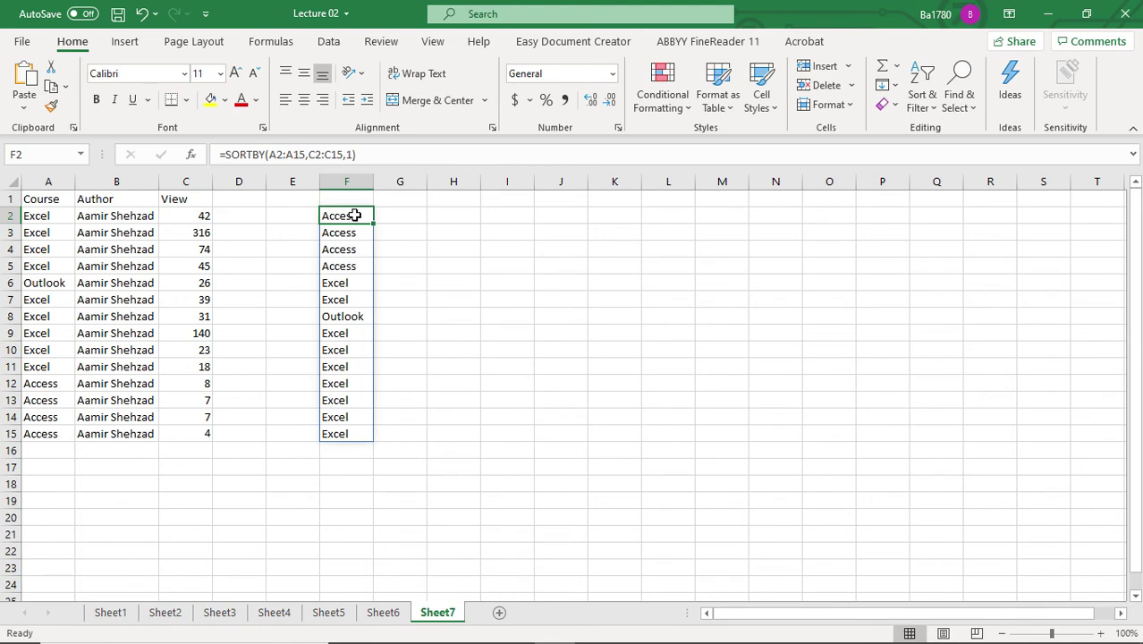
{"action": "double_click", "coordinate": [355, 215]}
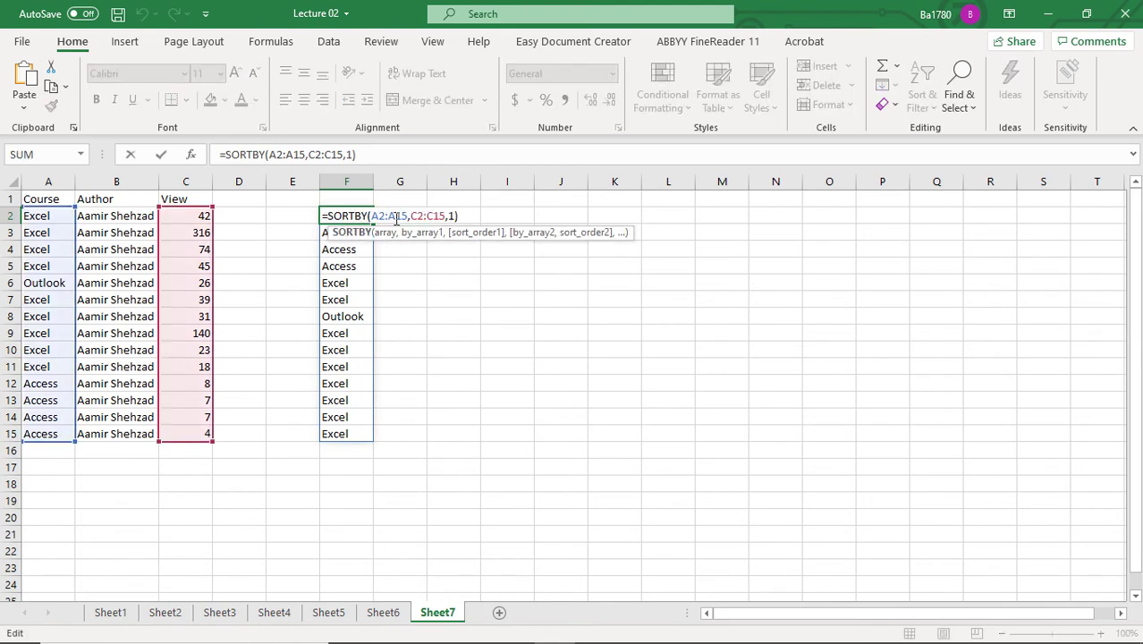
{"action": "left_click", "coordinate": [396, 217]}
{"action": "key", "text": "BackSpace"}
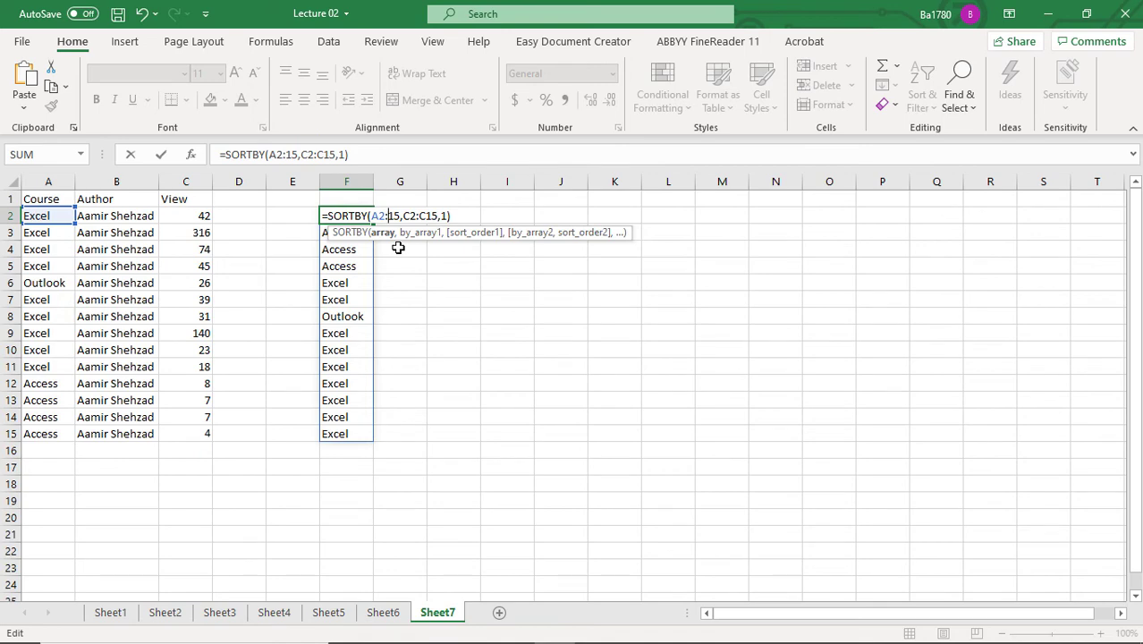
{"action": "type", "text": "b"}
{"action": "key", "text": "BackSpace"}
{"action": "type", "text": "b"}
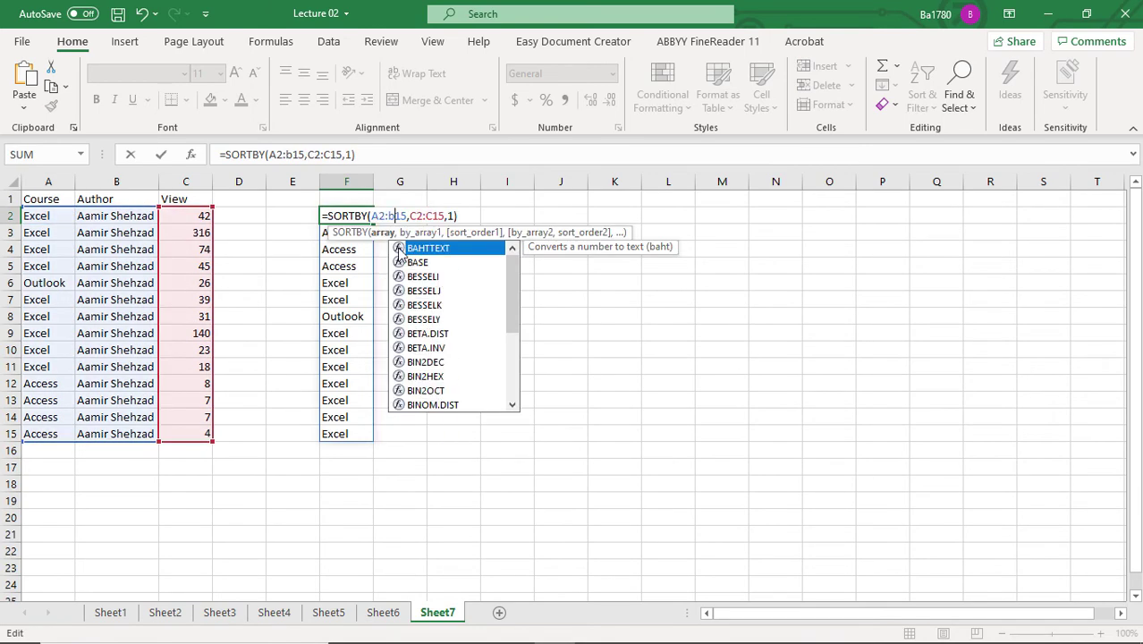
{"action": "key", "text": "Return"}
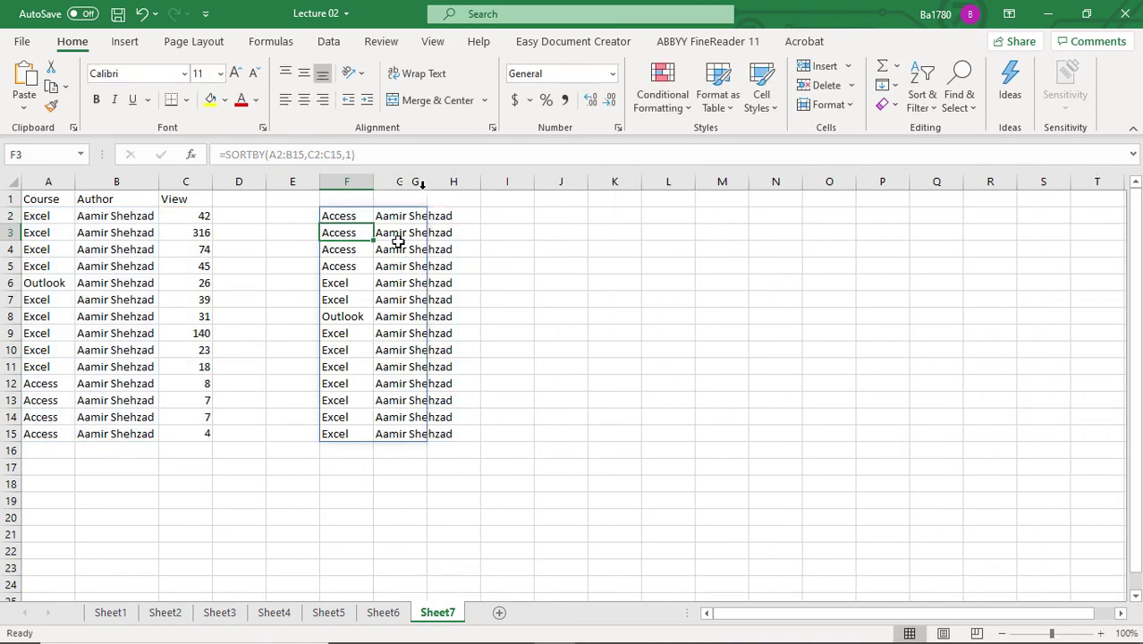
{"action": "double_click", "coordinate": [427, 181]}
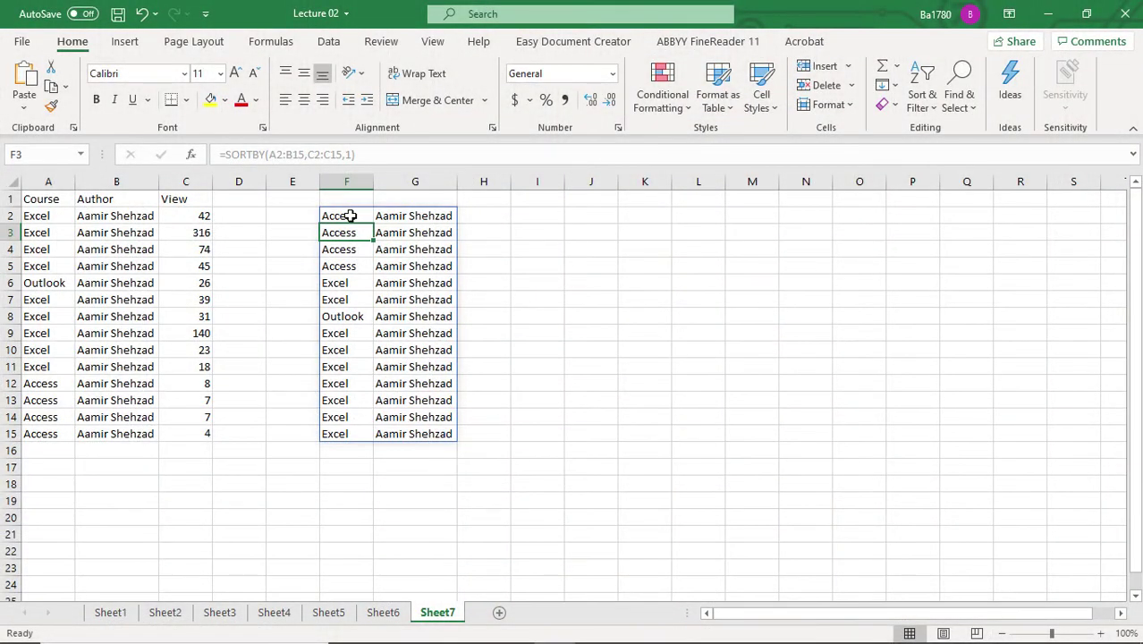
Enter =SORT(A2:C15,3,1) in I2, auto-fit column J, and select F2:G15 for comparison
{"action": "left_click", "coordinate": [554, 212]}
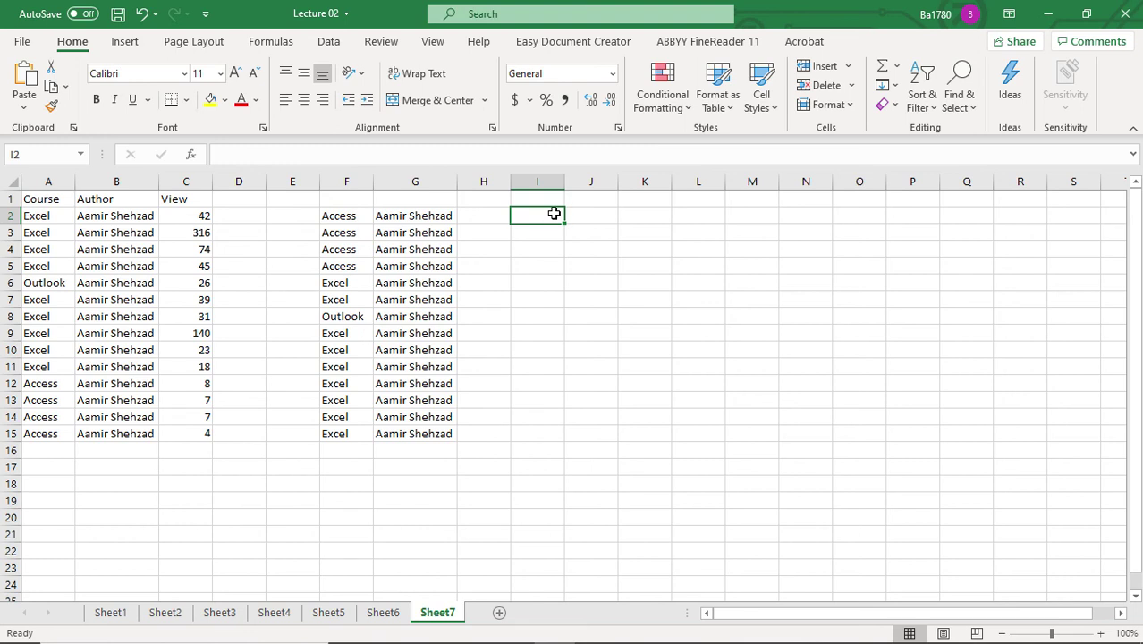
{"action": "type", "text": "=so"}
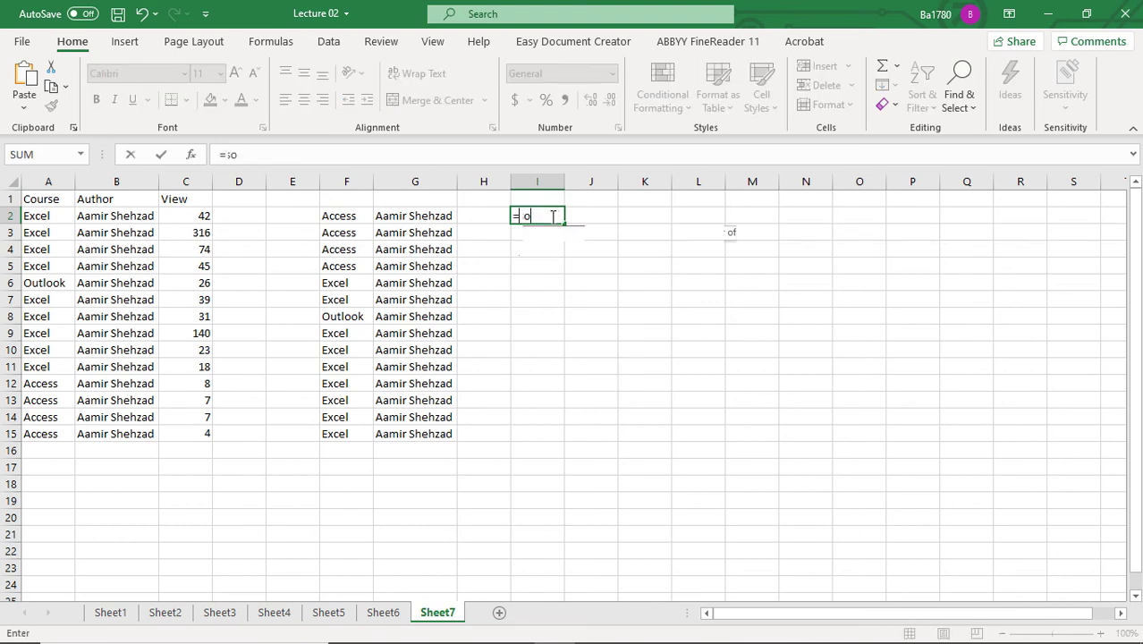
{"action": "type", "text": "rt"}
{"action": "key", "text": "BackSpace"}
{"action": "key", "text": "BackSpace"}
{"action": "key", "text": "BackSpace"}
{"action": "type", "text": "sort("}
{"action": "key", "text": "BackSpace"}
{"action": "type", "text": "("}
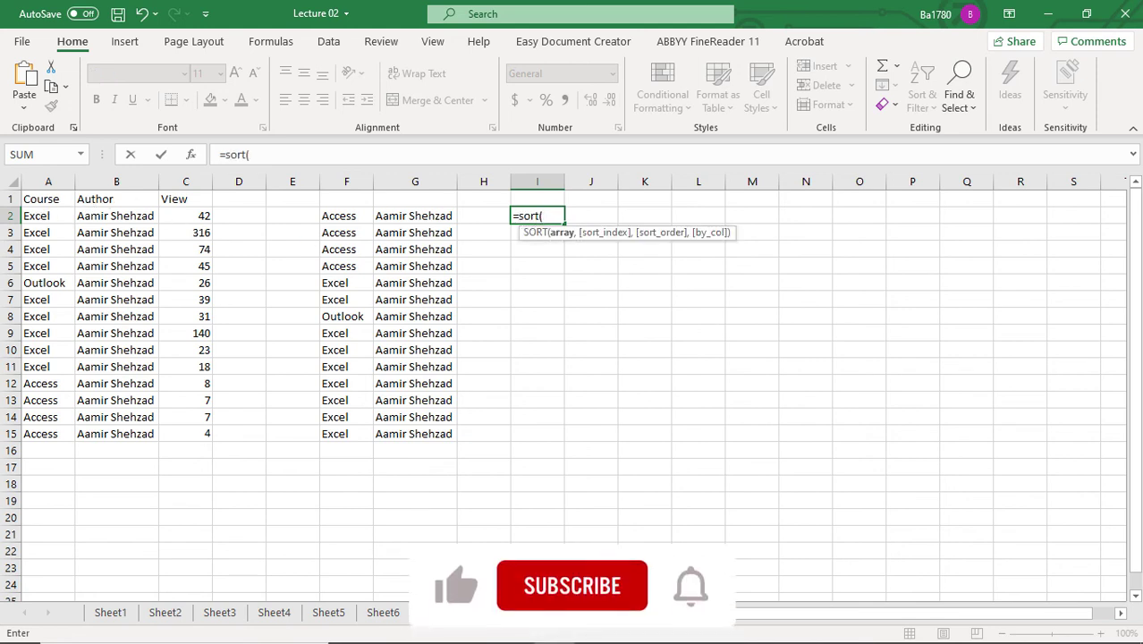
{"action": "mouse_move", "coordinate": [40, 216]}
{"action": "left_mouse_down"}
{"action": "mouse_move", "coordinate": [189, 310]}
{"action": "mouse_move", "coordinate": [195, 433]}
{"action": "left_mouse_up"}
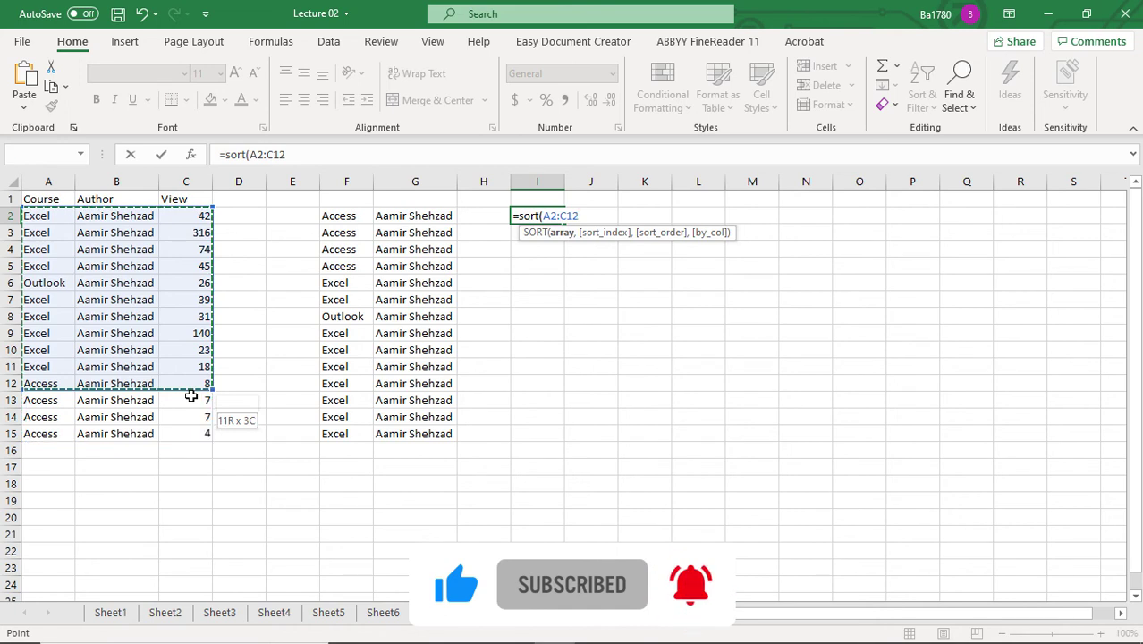
{"action": "type", "text": ",3"}
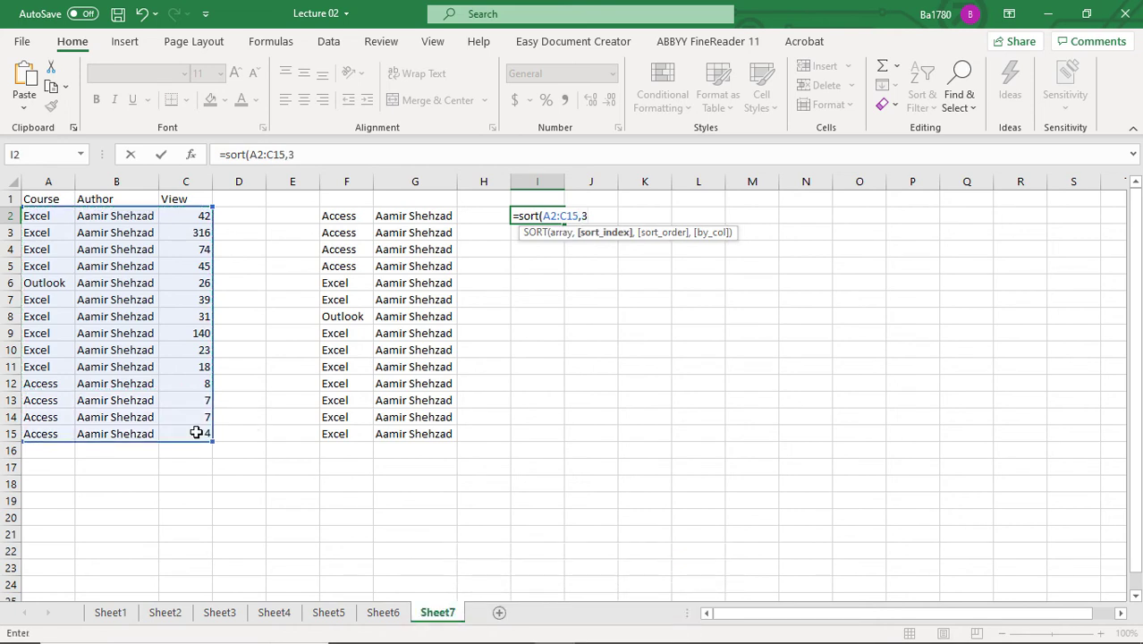
{"action": "type", "text": ","}
{"action": "type", "text": "1"}
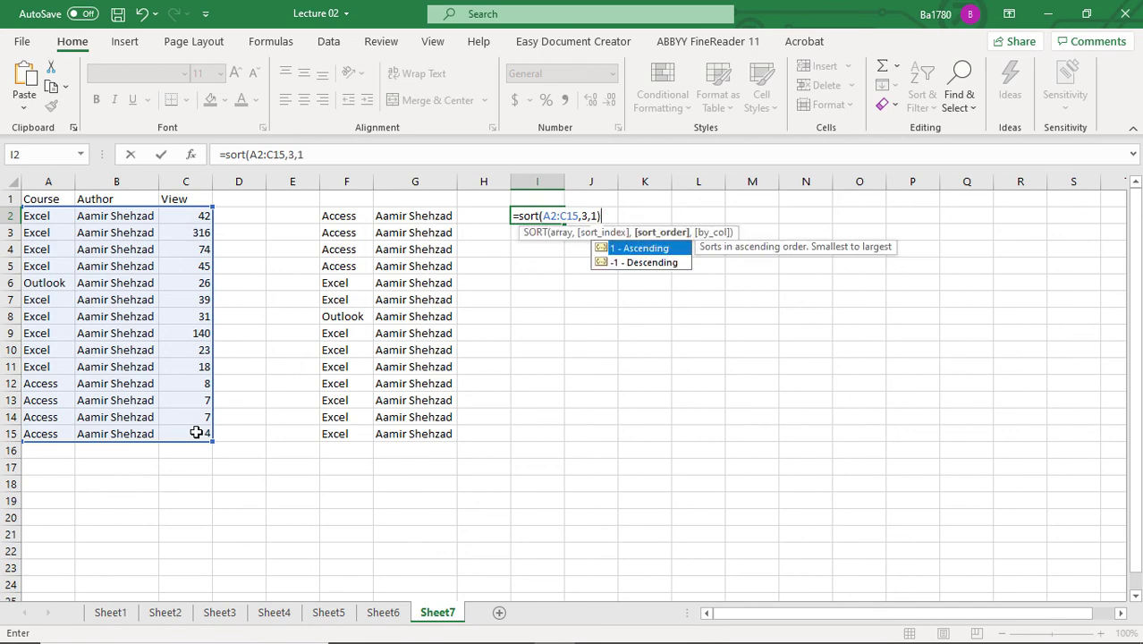
{"action": "key", "text": "Return"}
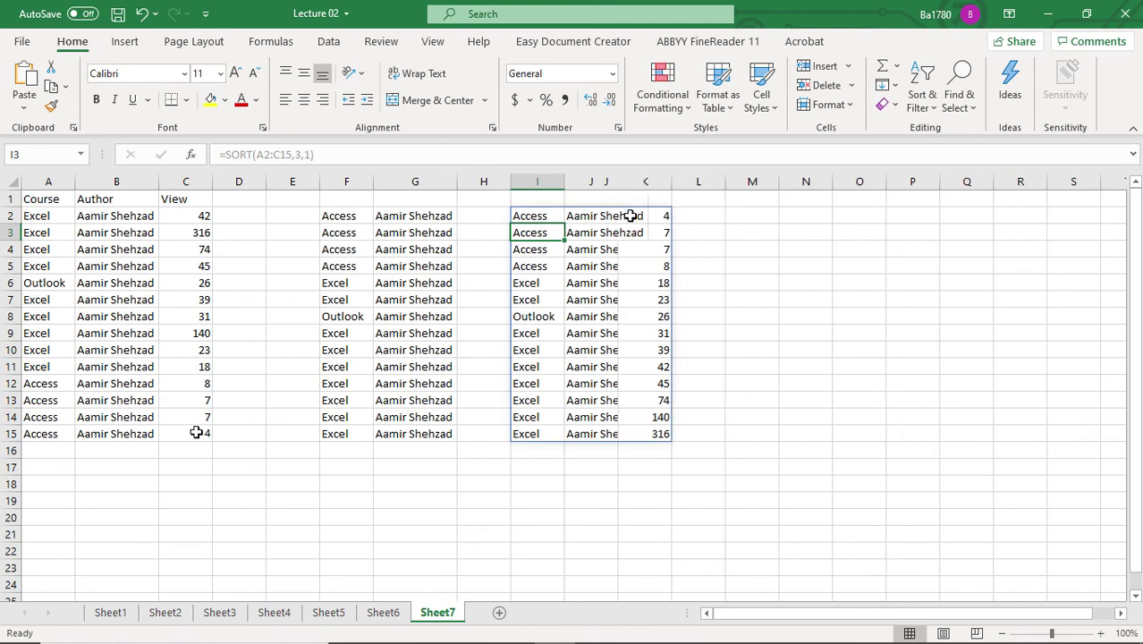
{"action": "double_click", "coordinate": [617, 182]}
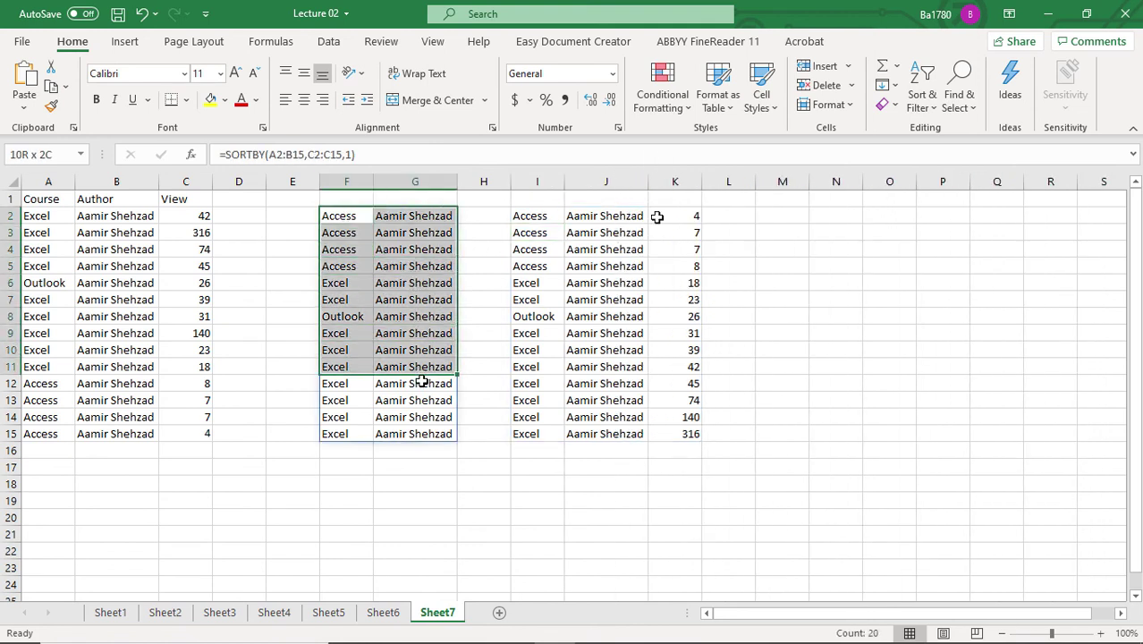
{"action": "left_click_drag", "start_coordinate": [340, 215], "coordinate": [430, 428]}
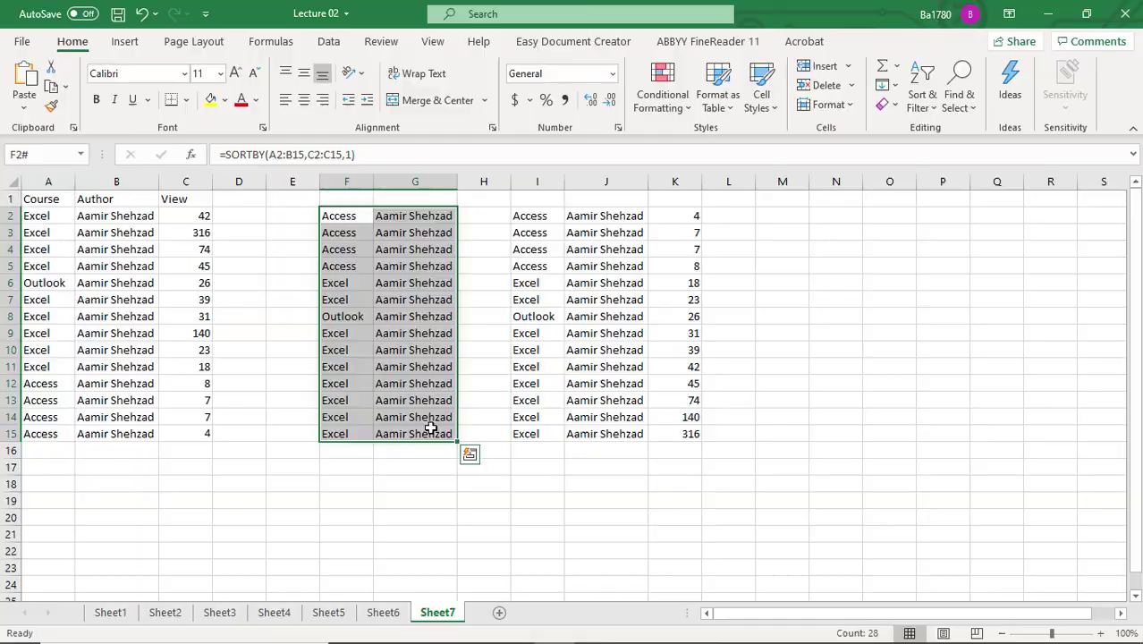